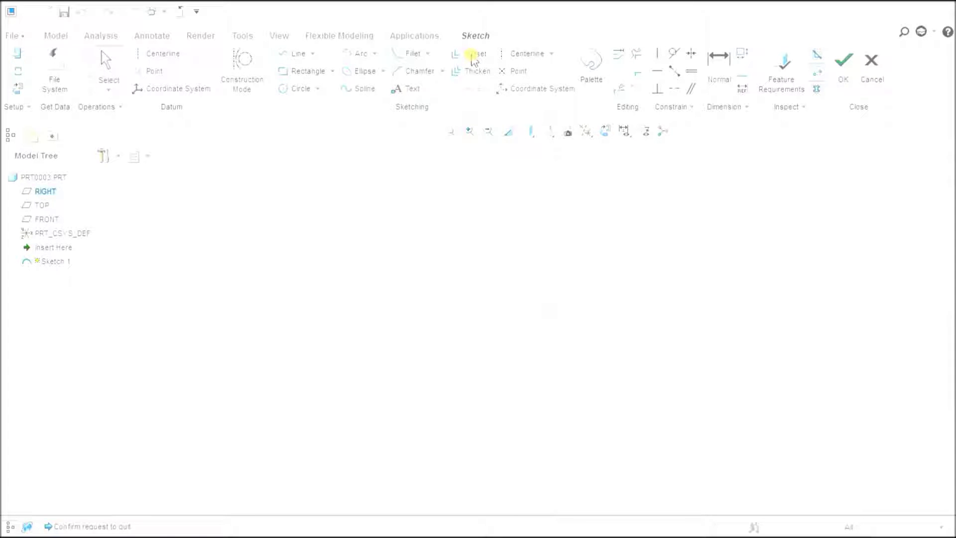
Activate the Line tool in the newly opened, empty sketch.
click(298, 66)
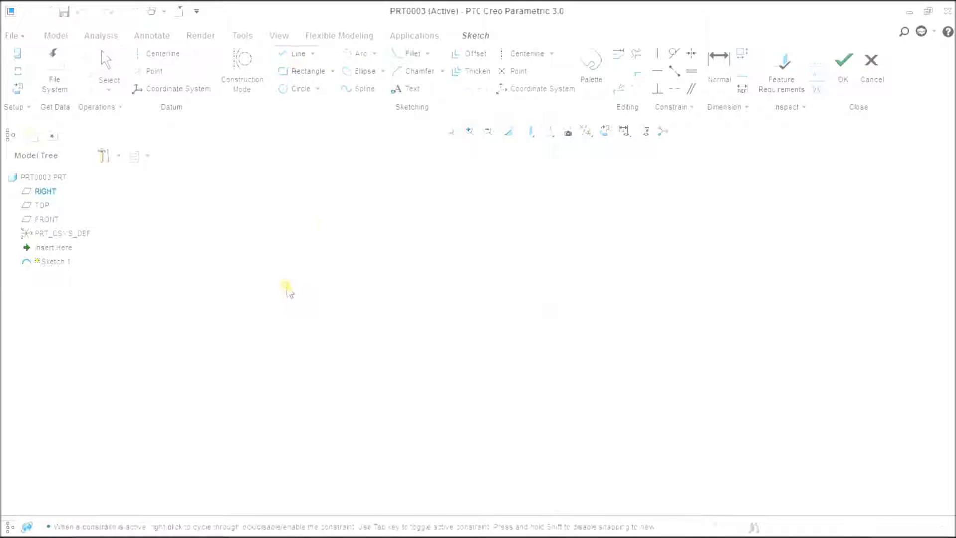
Draw a sloped line and a wide rectangle, accept Sketch 1, and start an Extrude.
click(560, 217)
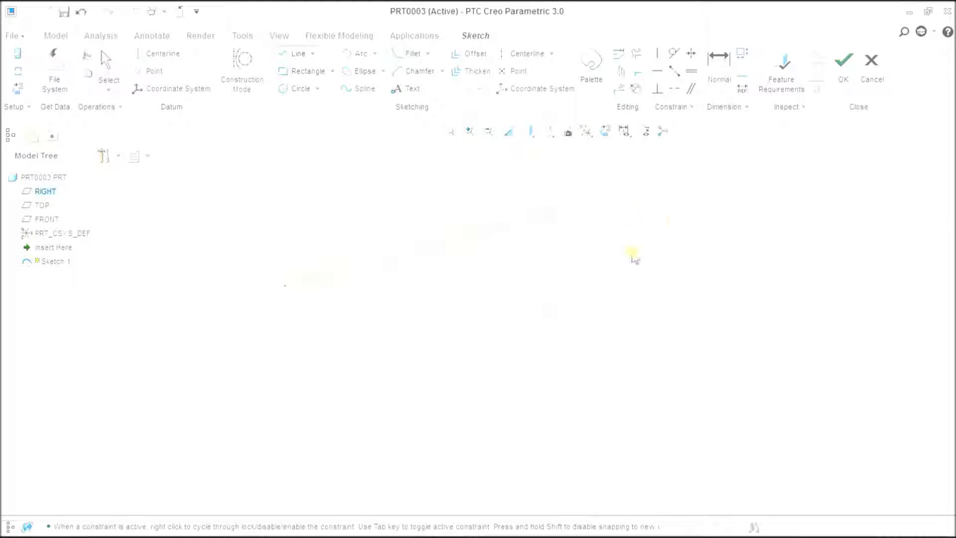
click(306, 70)
click(353, 356)
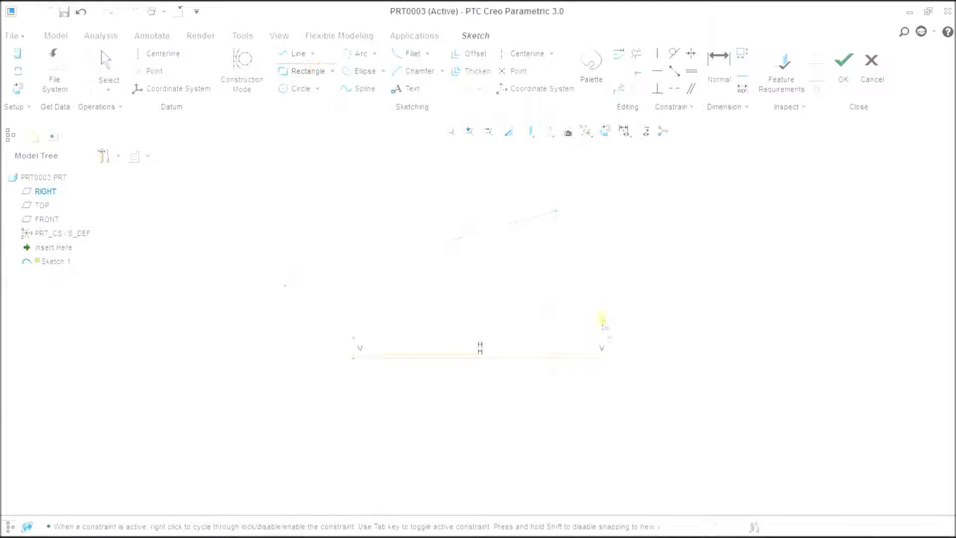
click(626, 307)
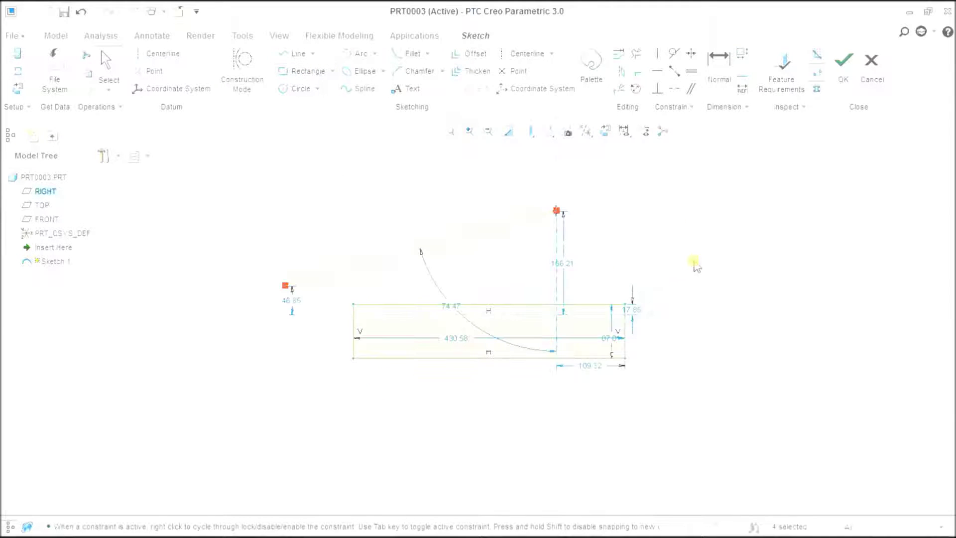
click(843, 67)
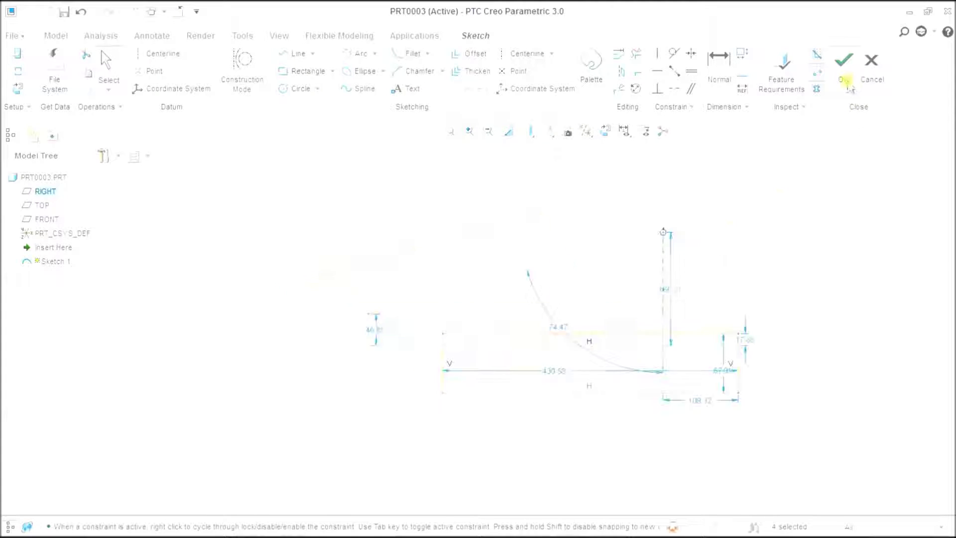
click(362, 72)
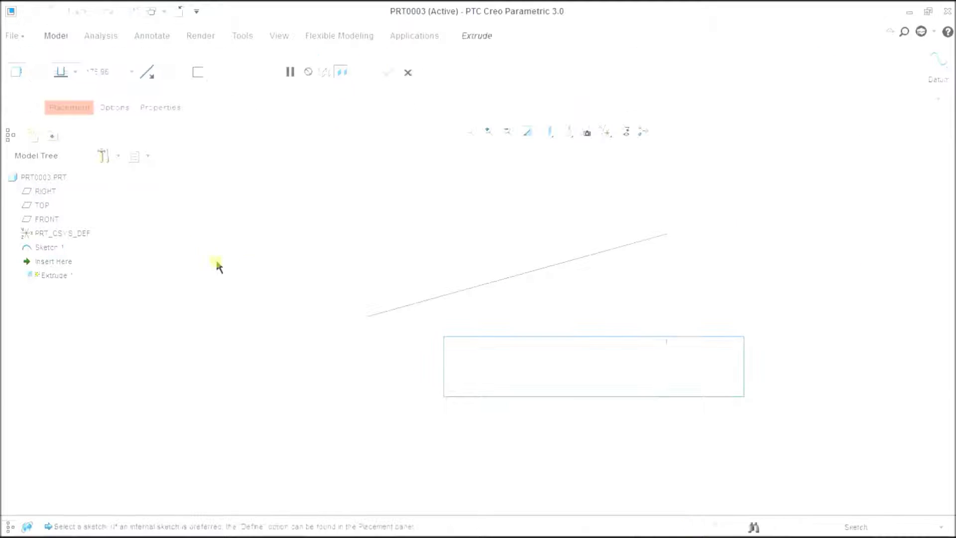
Define a new section for the extrusion and turn on datum plane display.
click(69, 106)
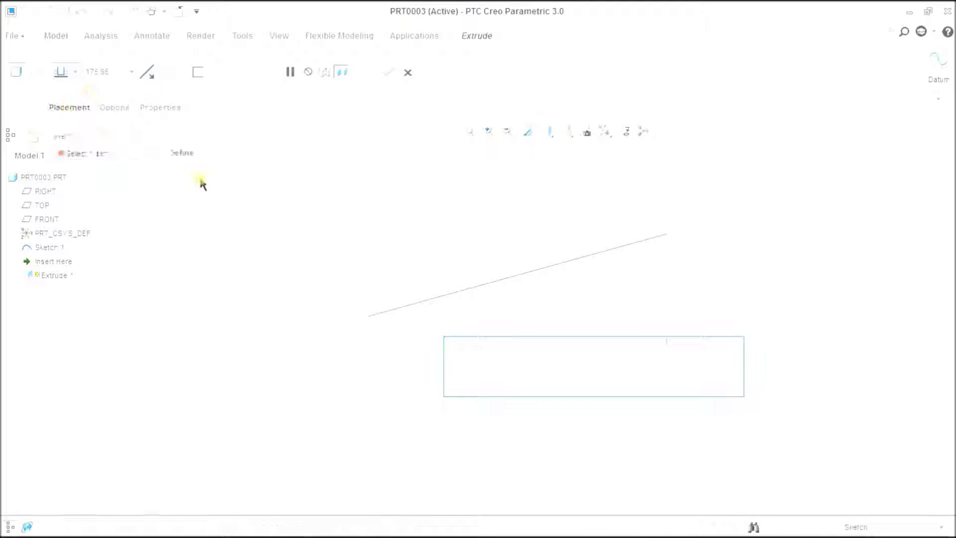
click(181, 153)
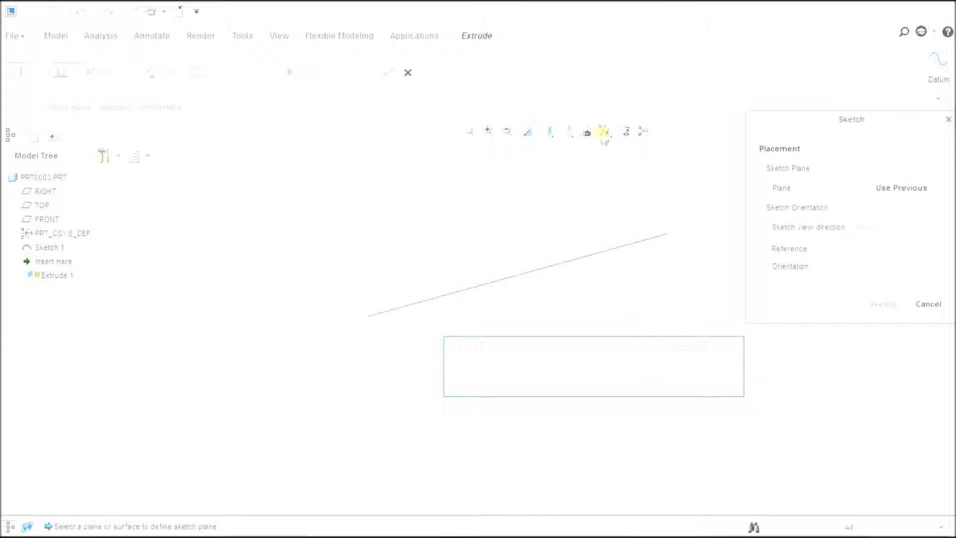
click(605, 132)
click(604, 210)
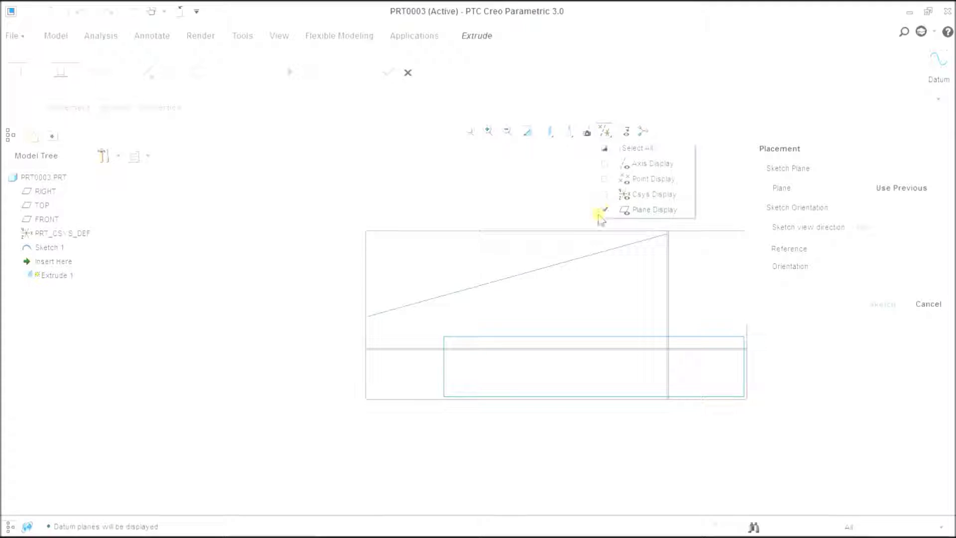
click(523, 232)
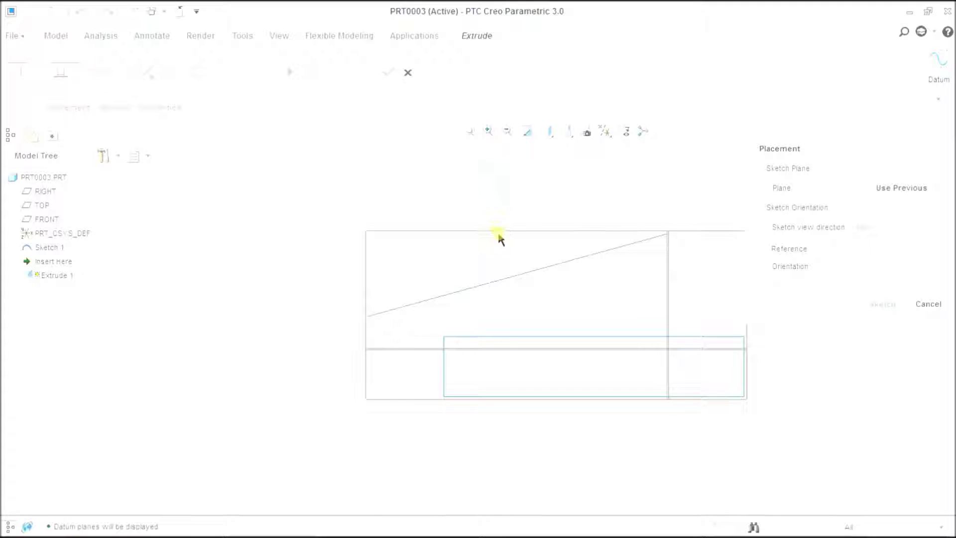
Sketch a square section and finish Extrude 1 as a solid block.
click(677, 238)
click(882, 303)
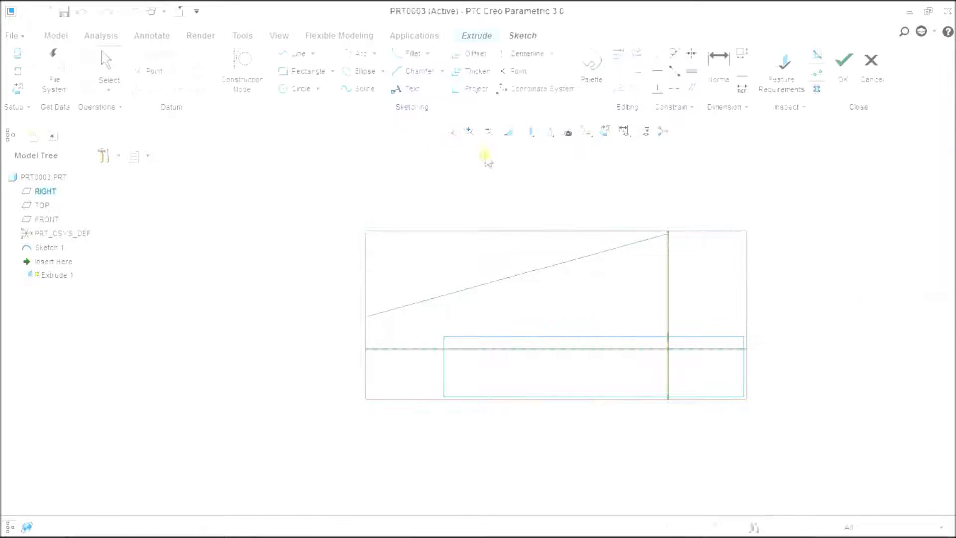
click(299, 70)
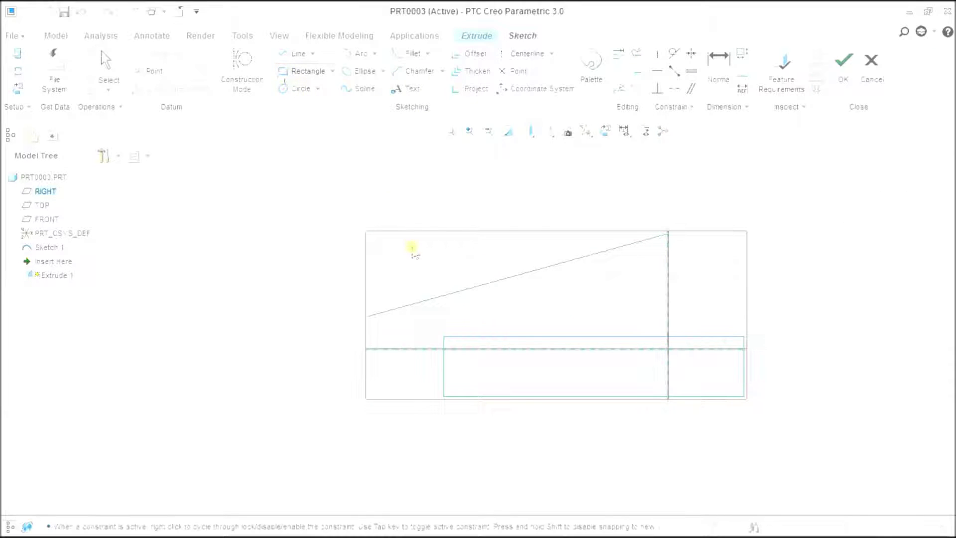
click(535, 369)
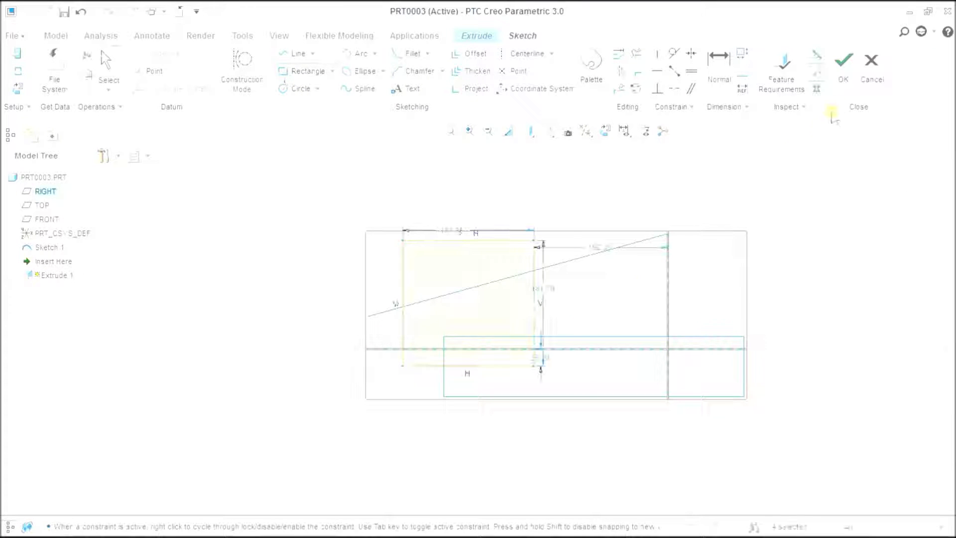
click(842, 63)
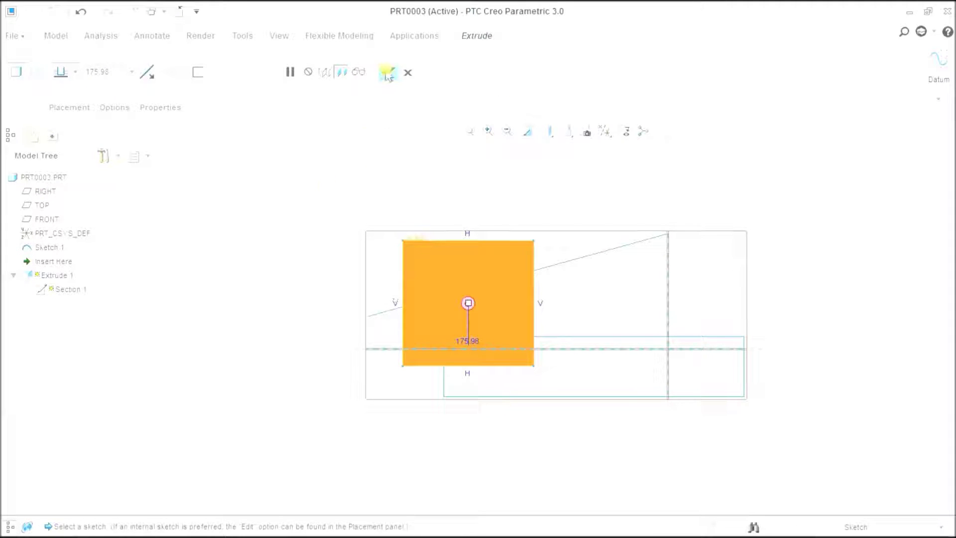
click(389, 73)
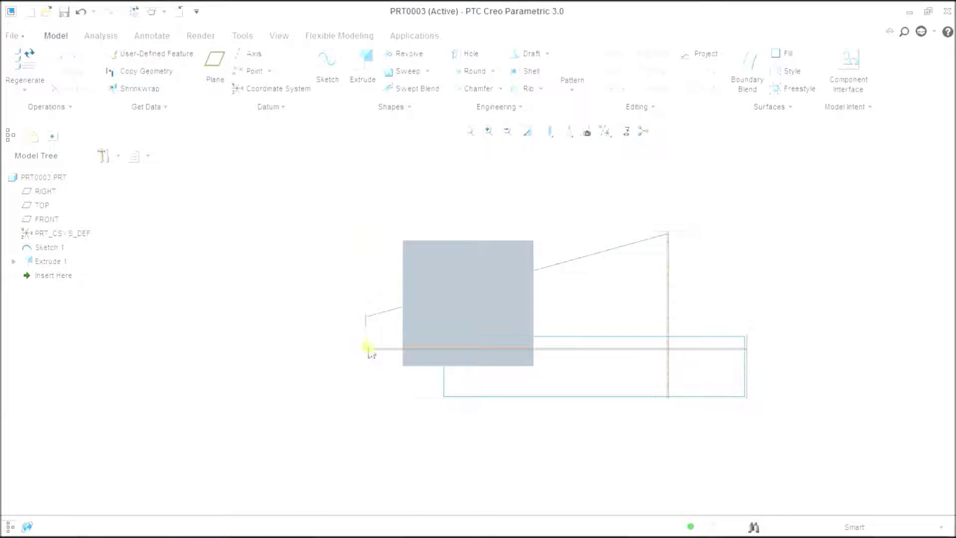
Orbit the box from several angles, toggling the spin center on and off.
mouse_move(369, 348)
middle_down()
mouse_move(392, 347)
mouse_move(388, 366)
middle_up()
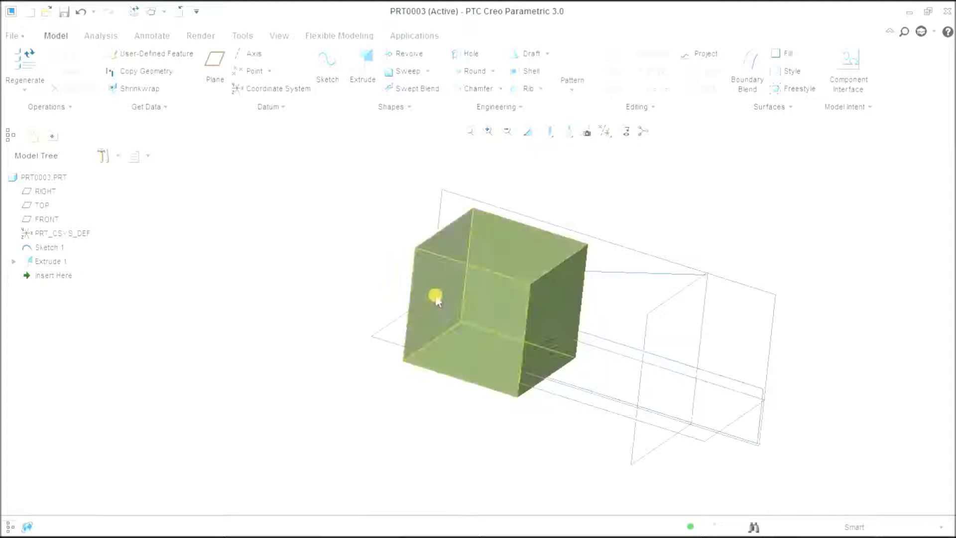
mouse_move(387, 276)
middle_down()
mouse_move(374, 258)
mouse_move(476, 276)
mouse_move(388, 273)
middle_up()
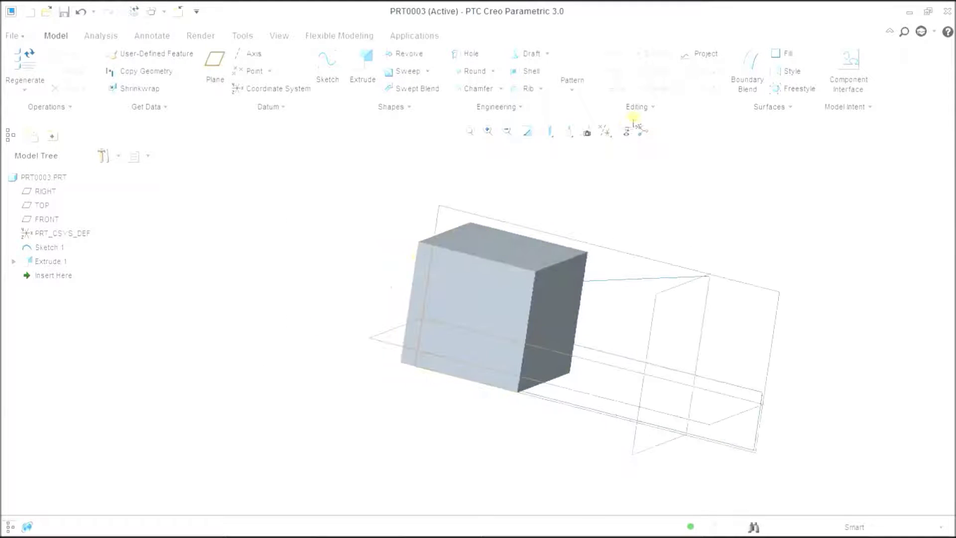
click(644, 135)
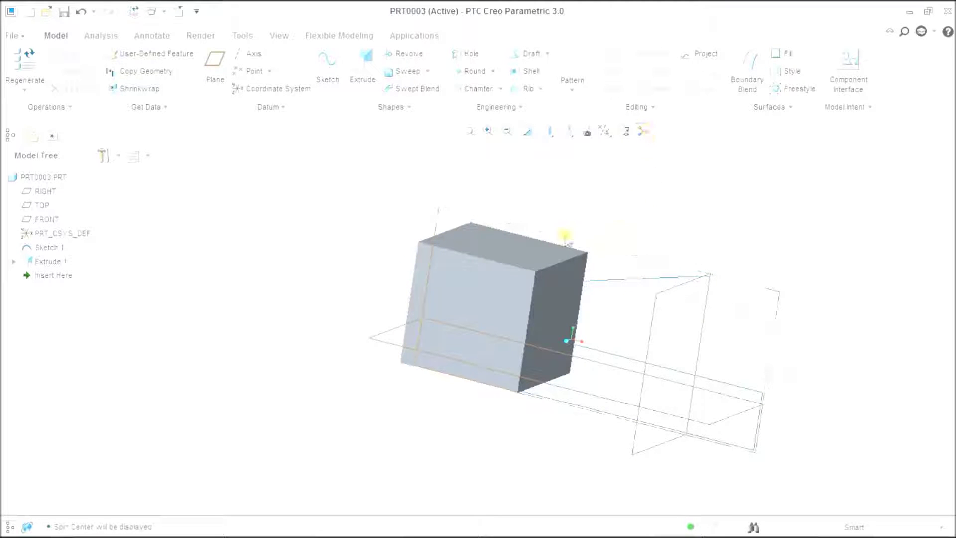
mouse_move(499, 209)
middle_down()
mouse_move(583, 213)
mouse_move(627, 235)
mouse_move(444, 187)
mouse_move(565, 241)
mouse_move(515, 256)
mouse_move(449, 241)
middle_up()
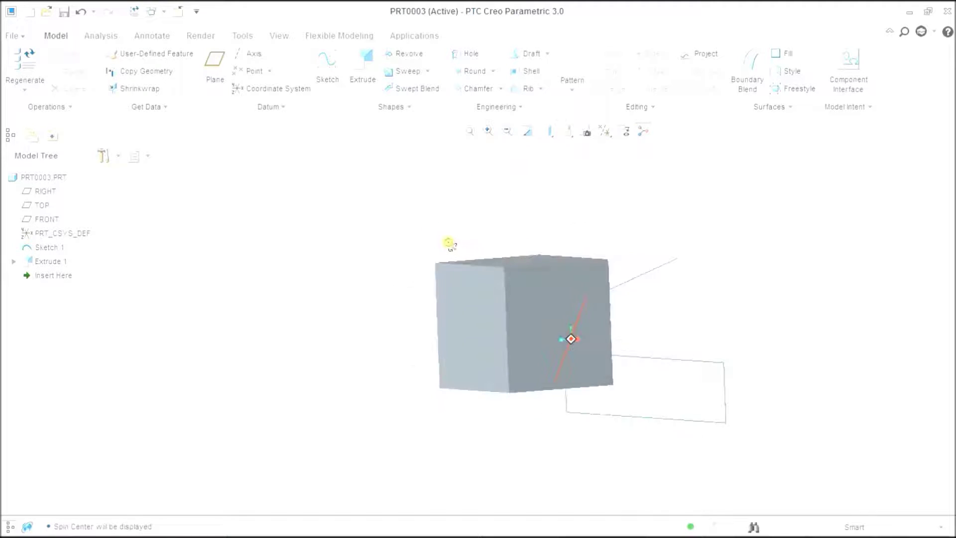
click(627, 133)
mouse_move(340, 295)
middle_down()
mouse_move(424, 306)
mouse_move(336, 284)
mouse_move(407, 303)
mouse_move(392, 314)
mouse_move(366, 310)
middle_up()
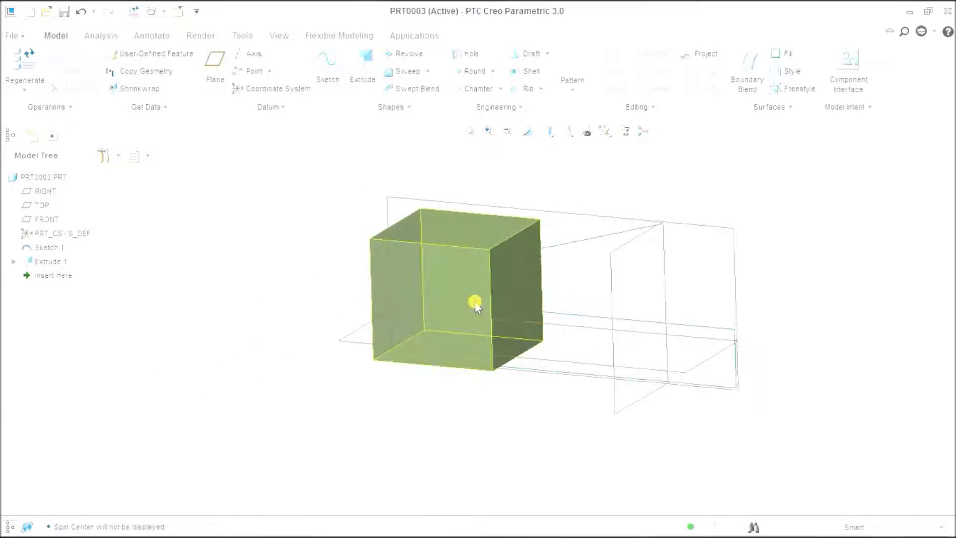
mouse_move(332, 351)
middle_down()
mouse_move(329, 344)
mouse_move(359, 346)
middle_up()
Select the extruded box and its front face, then clear the selection.
click(377, 295)
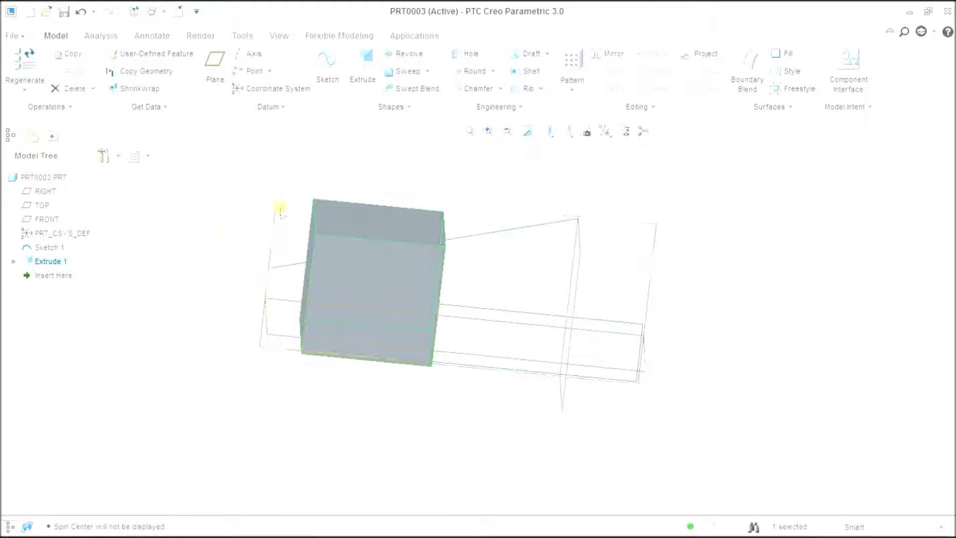
click(328, 292)
click(194, 299)
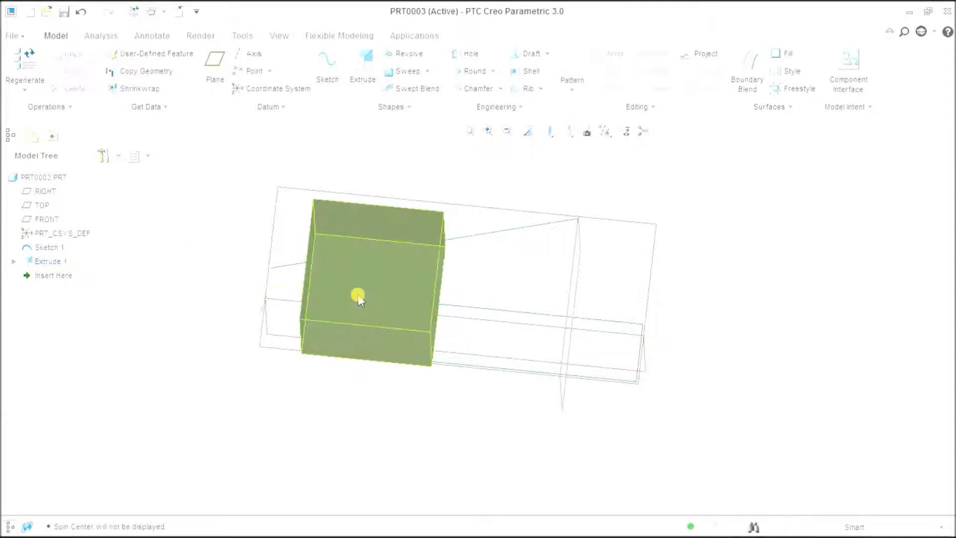
Create Sketch 2 on the box's front face, viewed face-on.
click(328, 71)
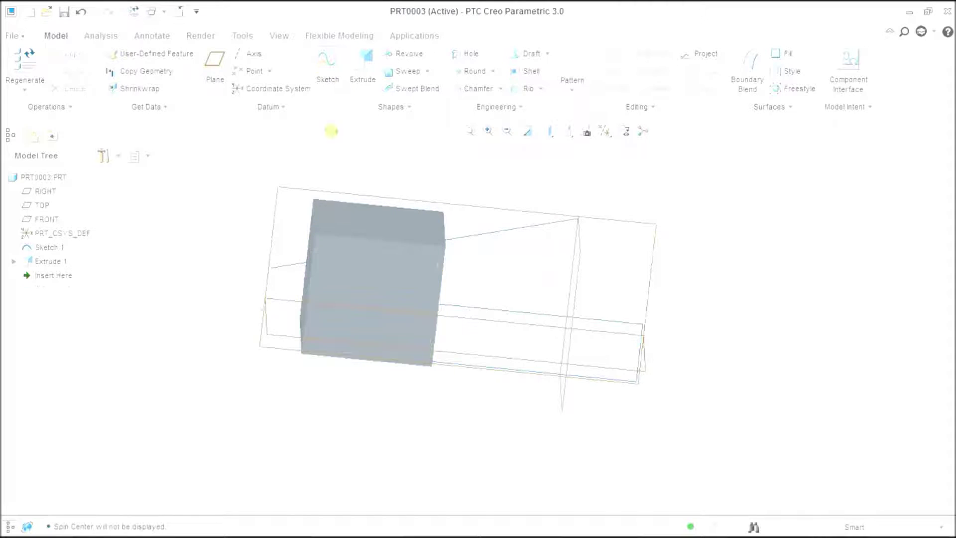
click(358, 264)
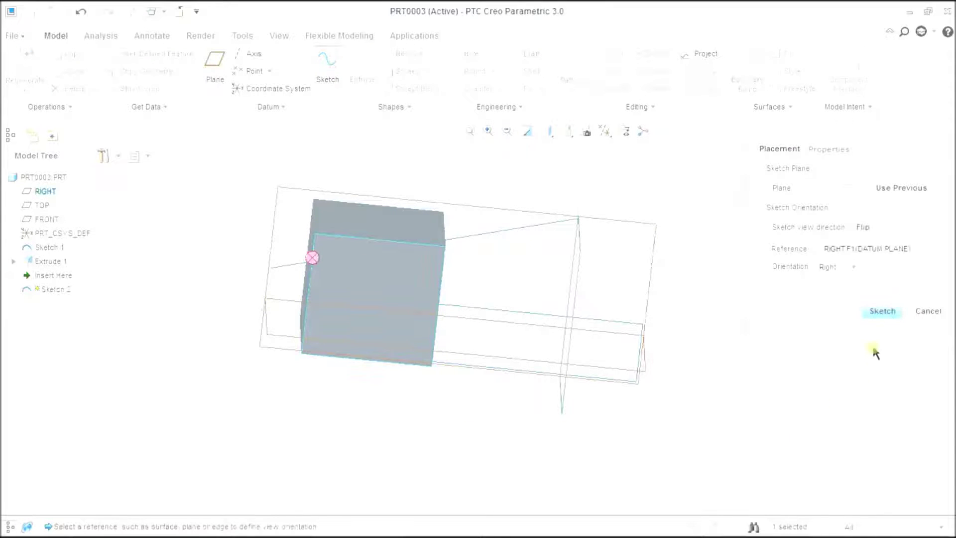
click(882, 310)
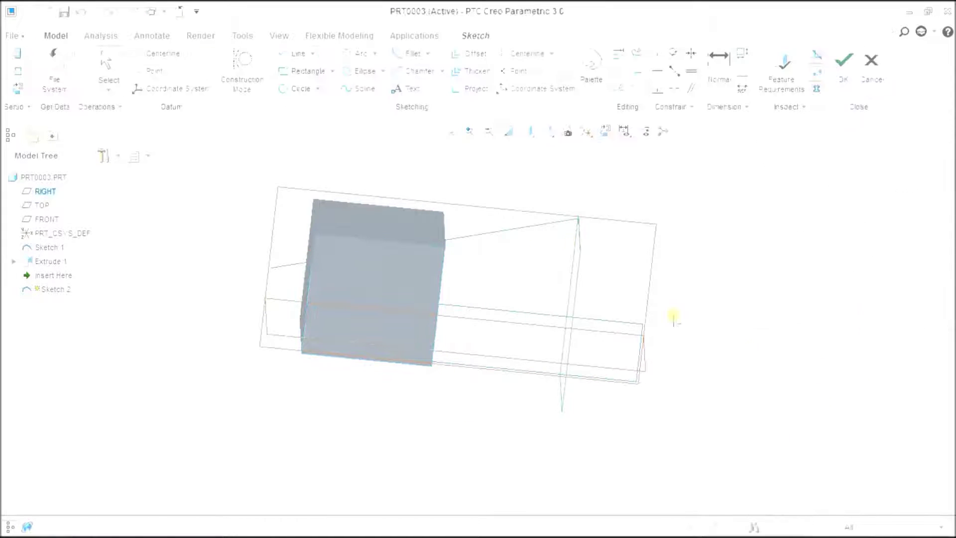
click(604, 131)
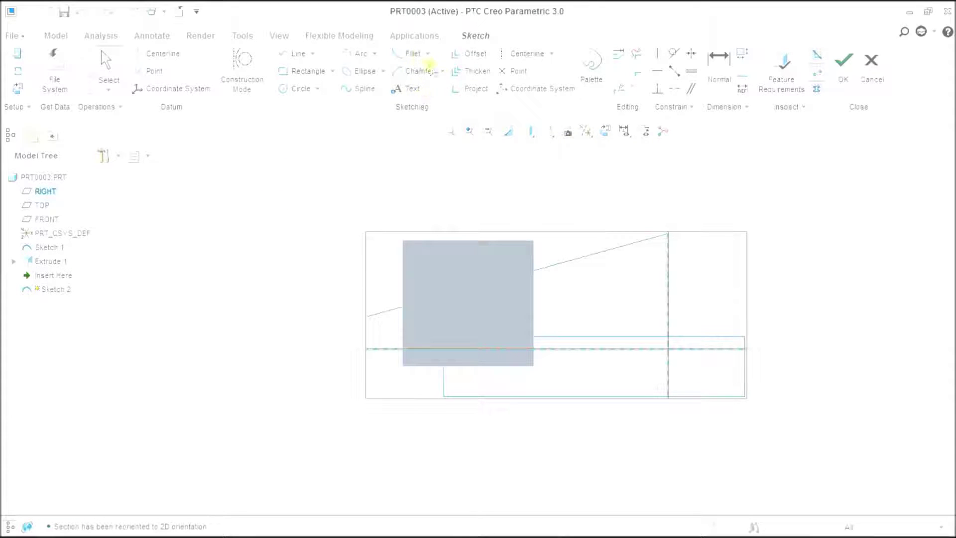
click(474, 53)
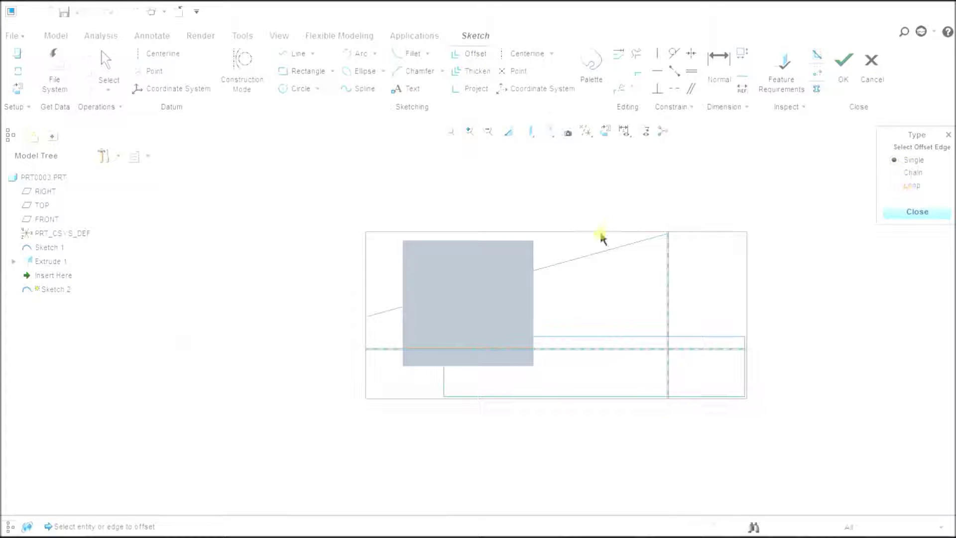
Offset the slanted line twice, at distances 15 and 20.
click(597, 252)
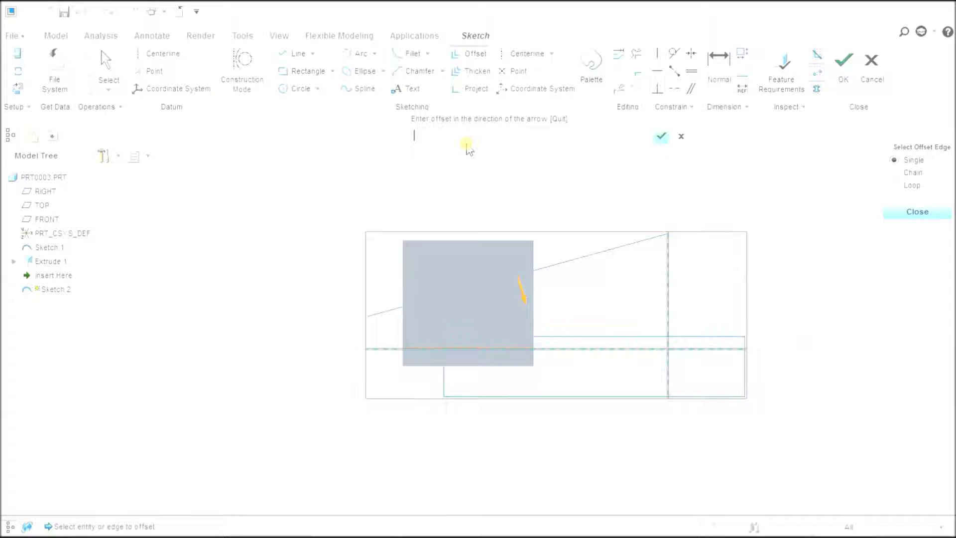
text(15)
key(Return)
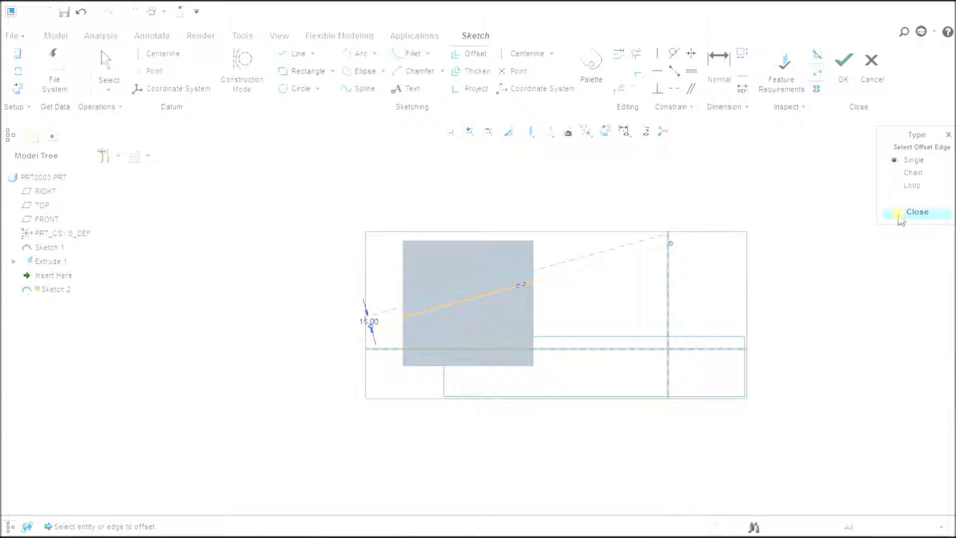
click(609, 258)
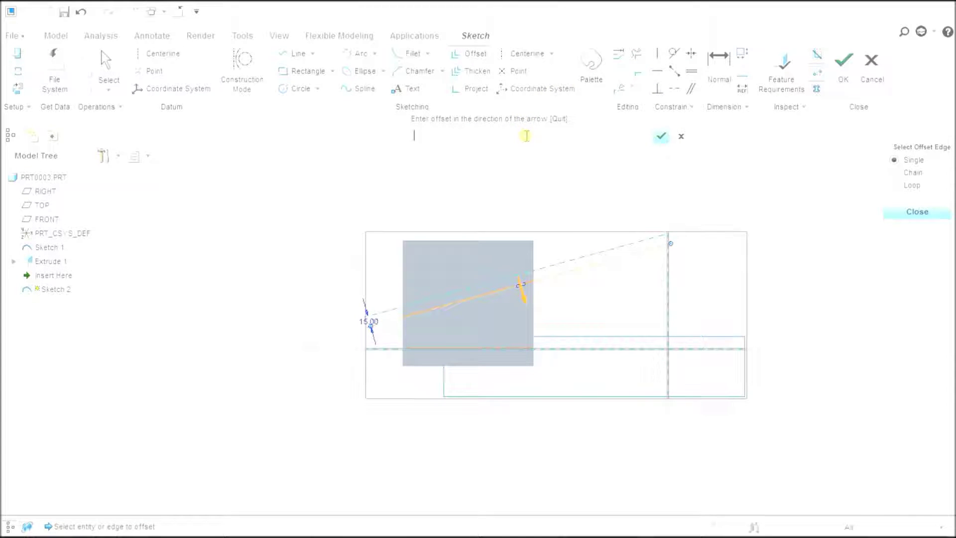
click(662, 136)
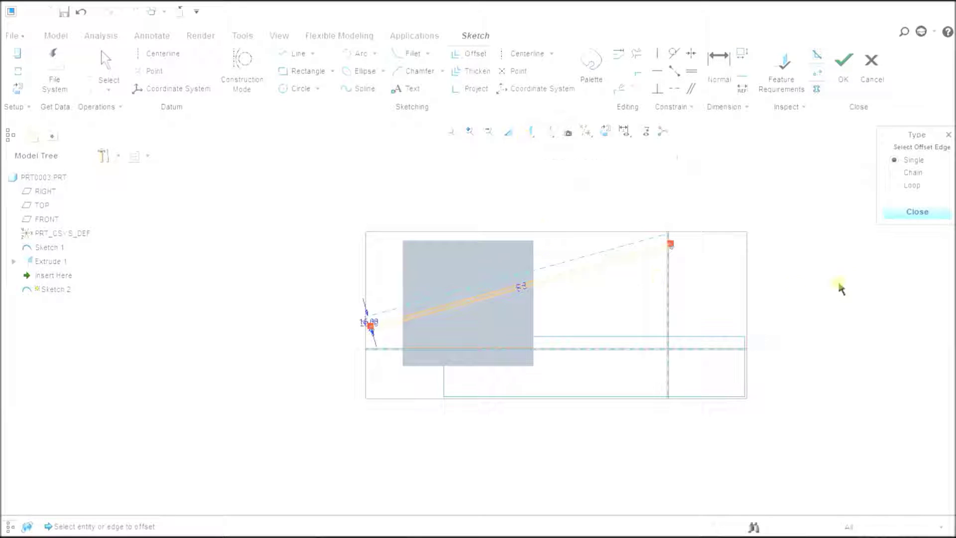
click(612, 252)
text(-4)
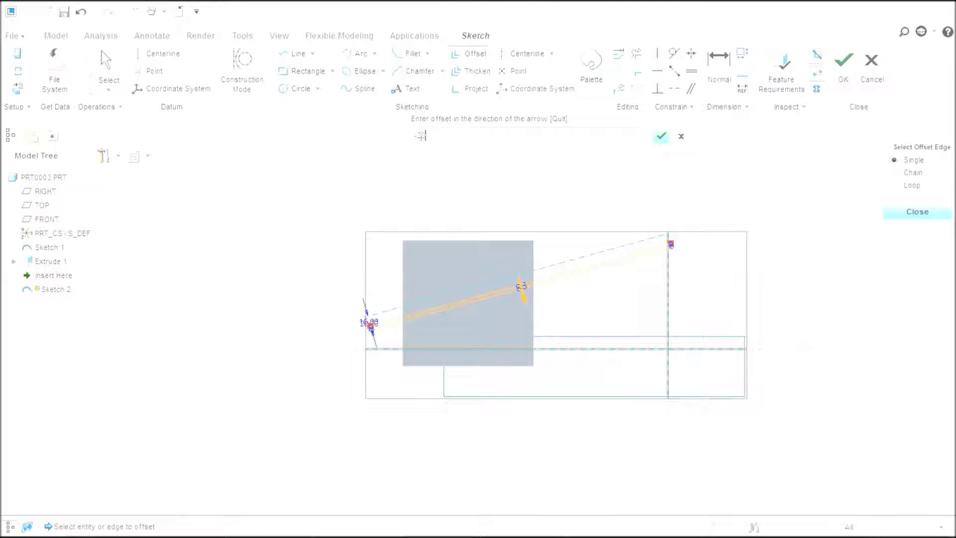
key(Return)
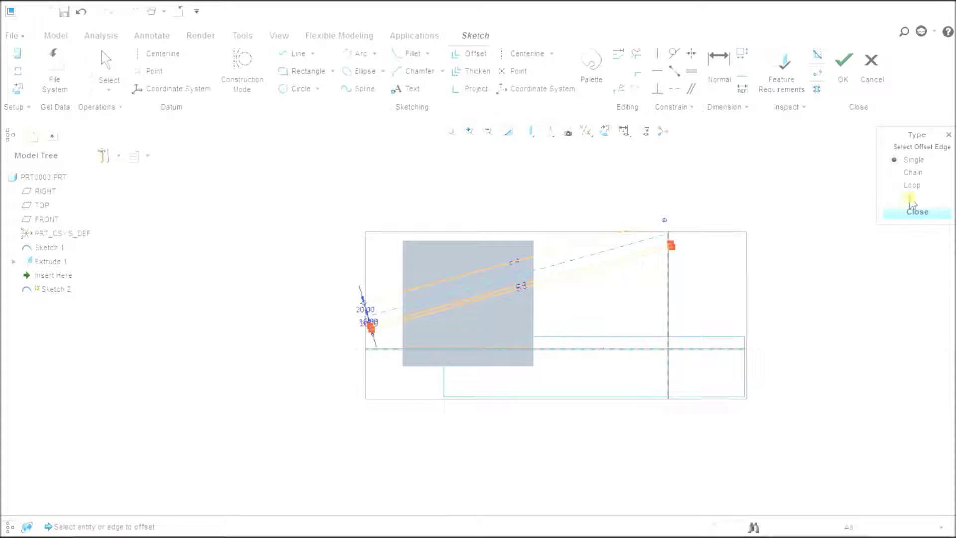
Offset the chain of the lower rectangle's top and right edges by 30.
click(896, 172)
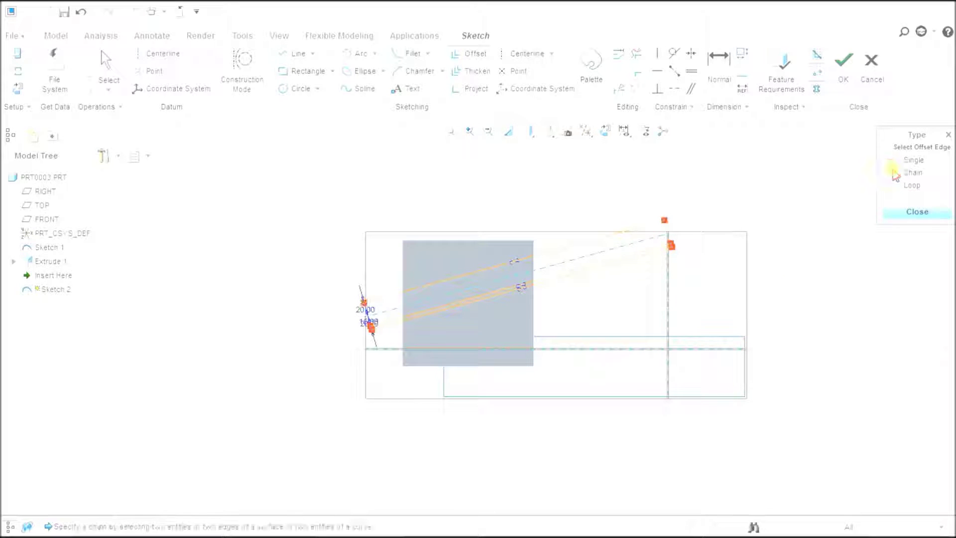
click(701, 338)
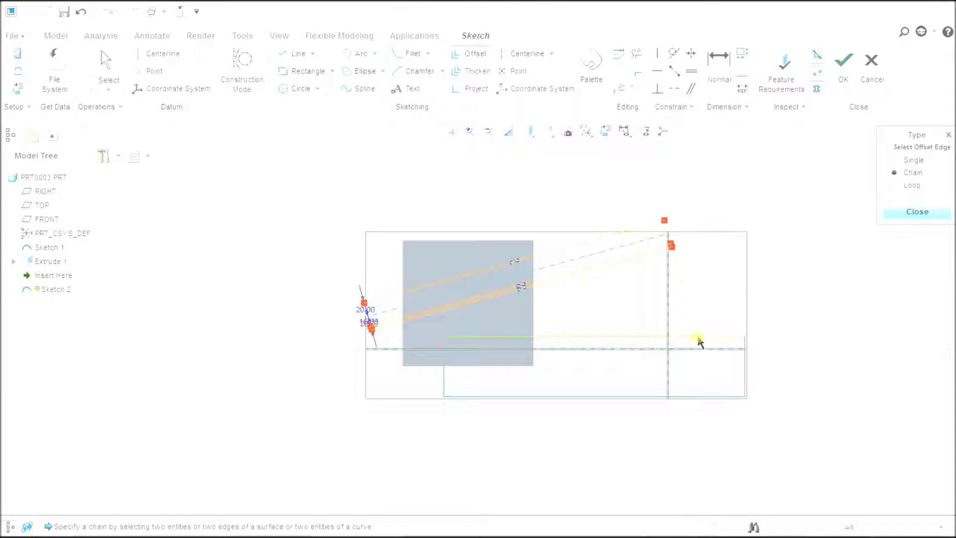
click(745, 366)
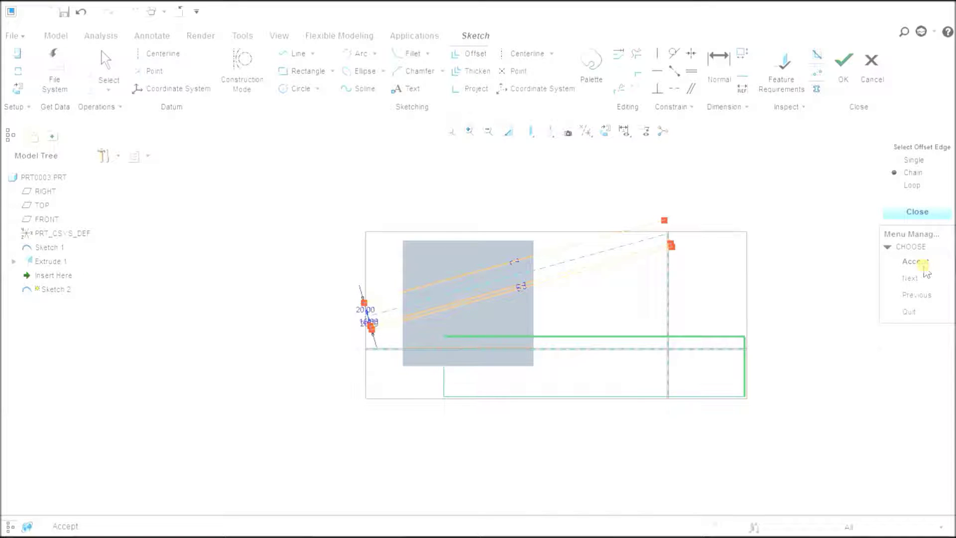
click(926, 266)
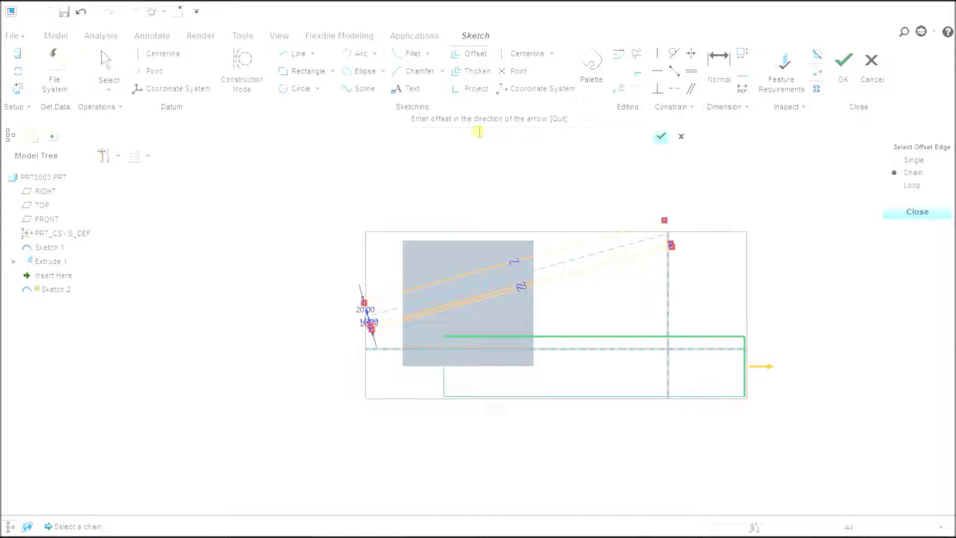
click(479, 131)
text(30)
key(Return)
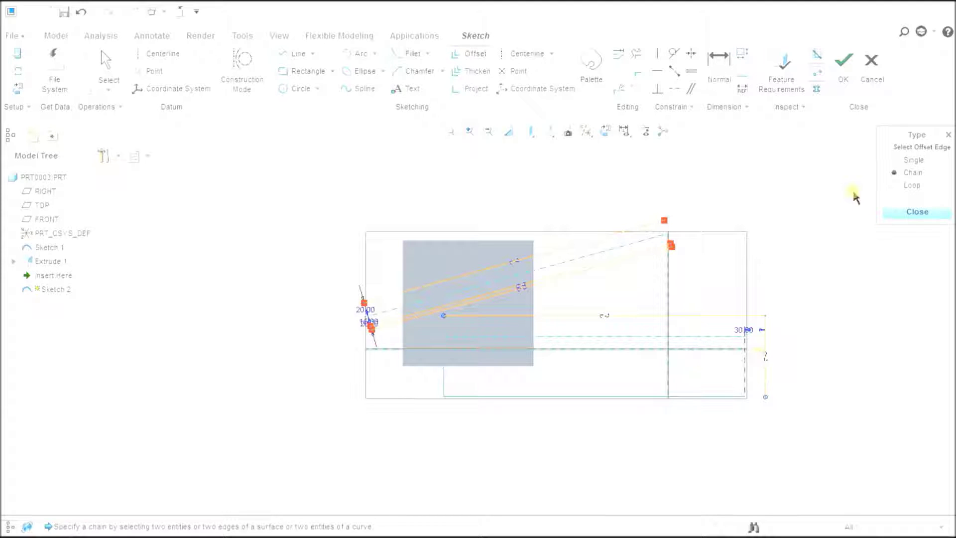
click(895, 188)
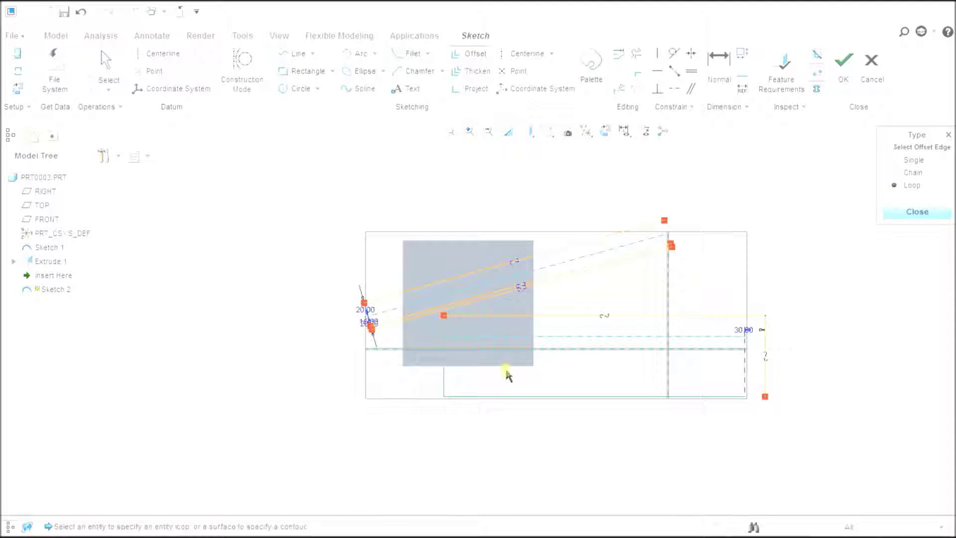
Add loop offsets around the lower rectangle and the grey square face, the square's at 50.
click(508, 401)
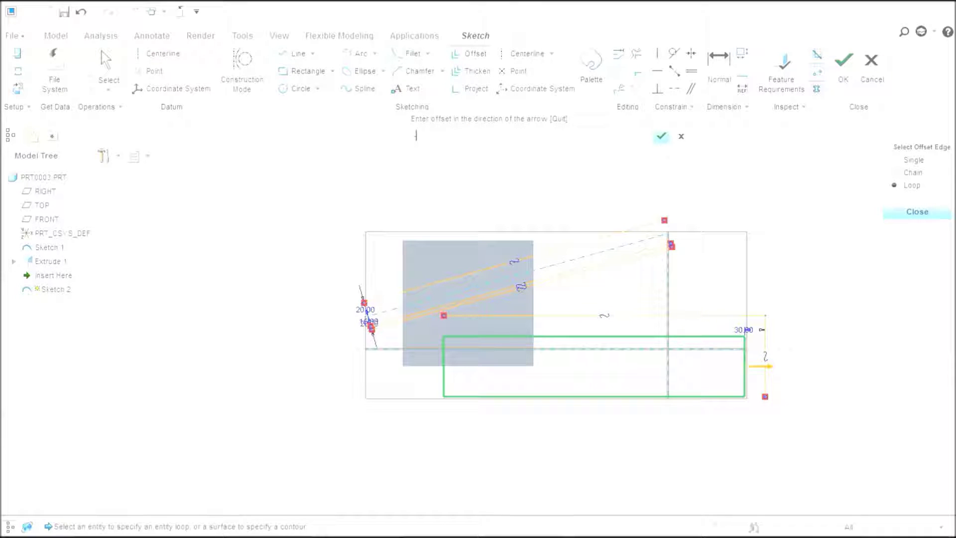
text(1)
key(Return)
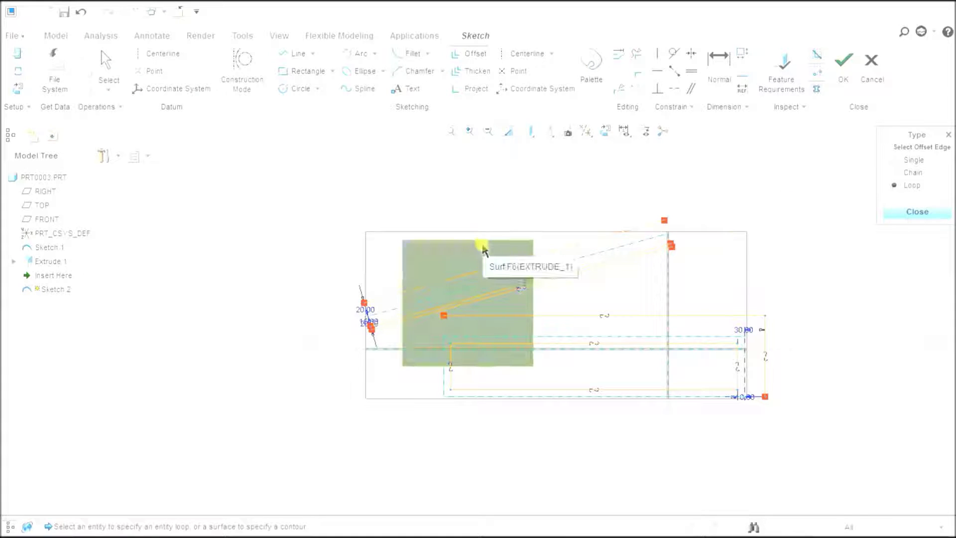
click(482, 246)
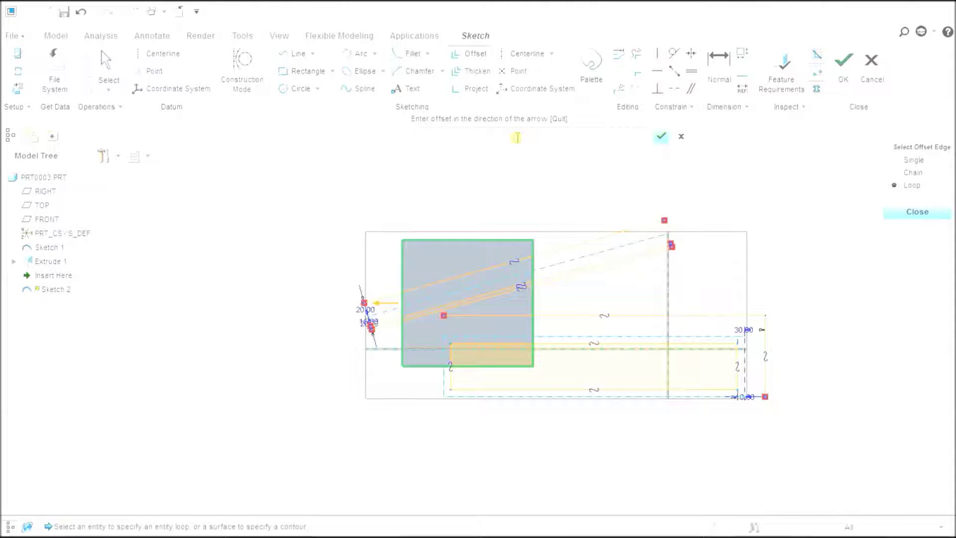
text(5)
key(Return)
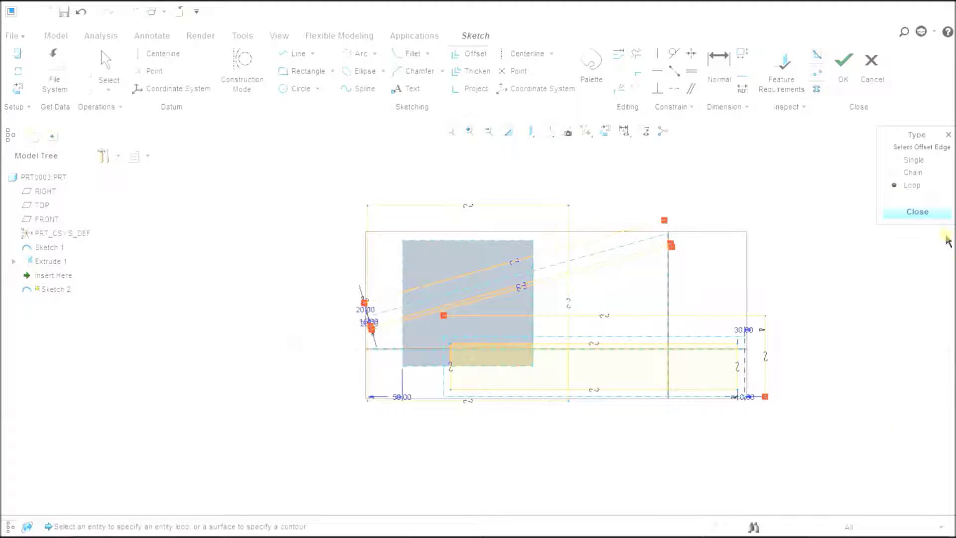
Offset the top edge by 25.
click(894, 160)
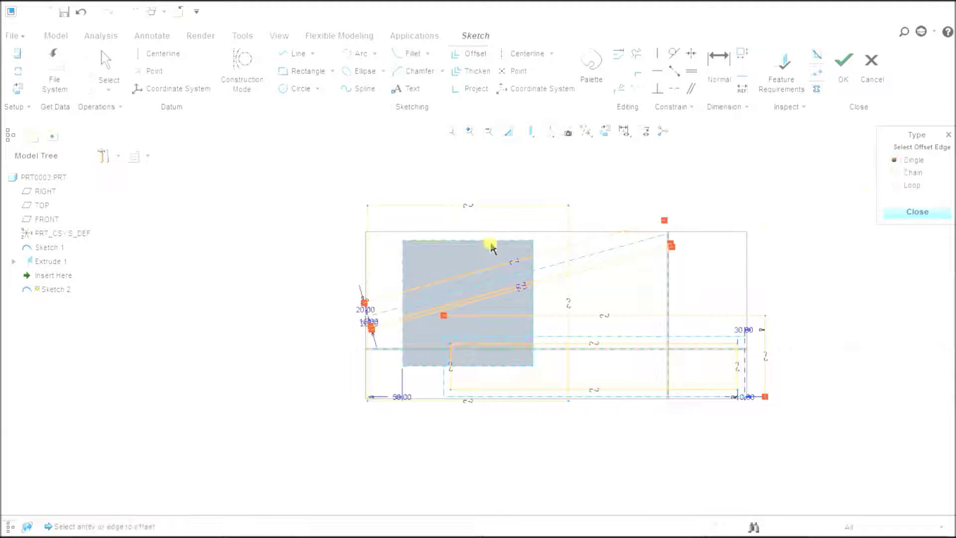
click(523, 205)
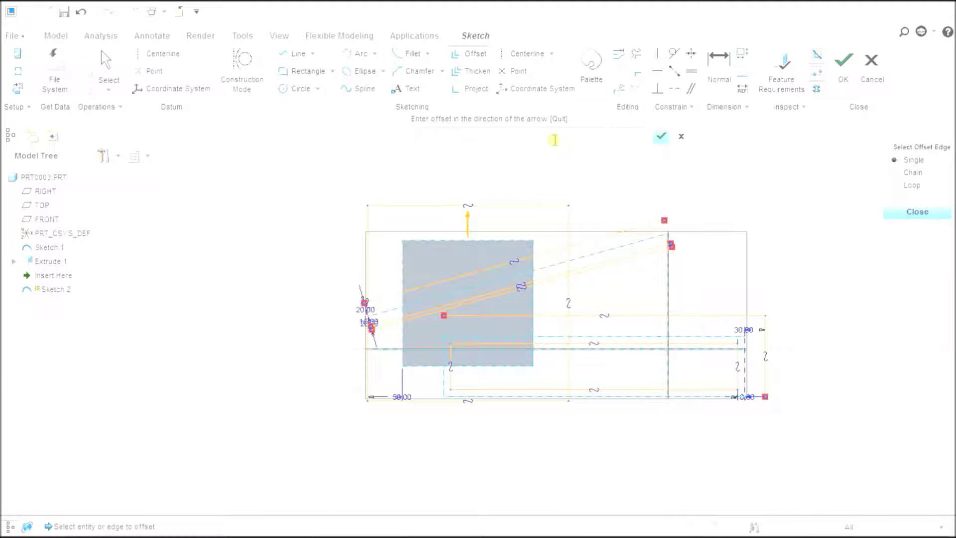
text(25)
key(Return)
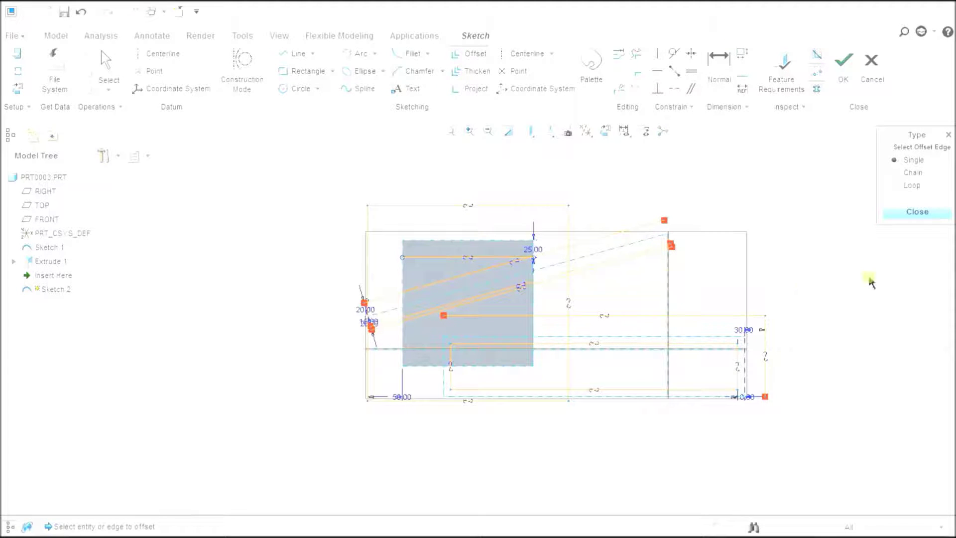
Box-select and delete all the offset geometry from Sketch 2.
click(917, 211)
drag(939, 486, 449, 170)
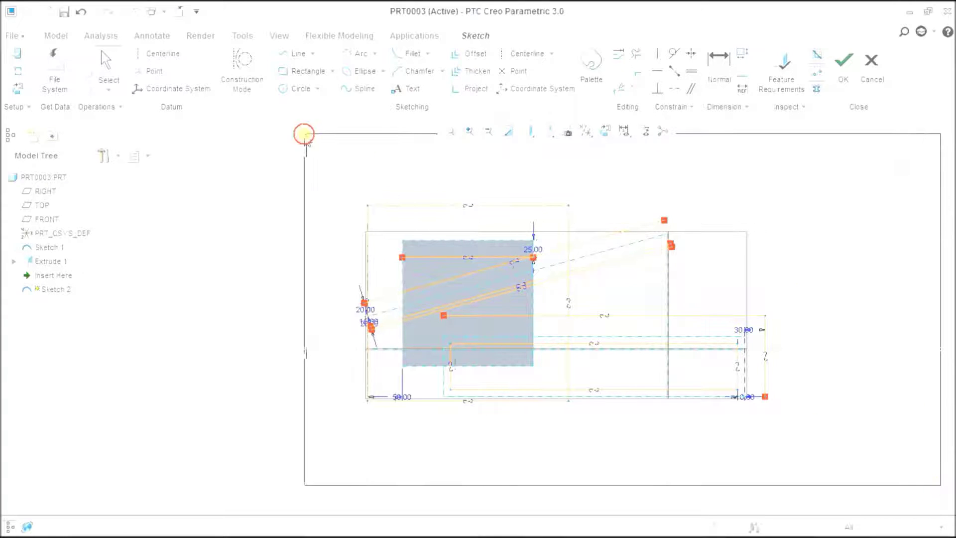
key(Delete)
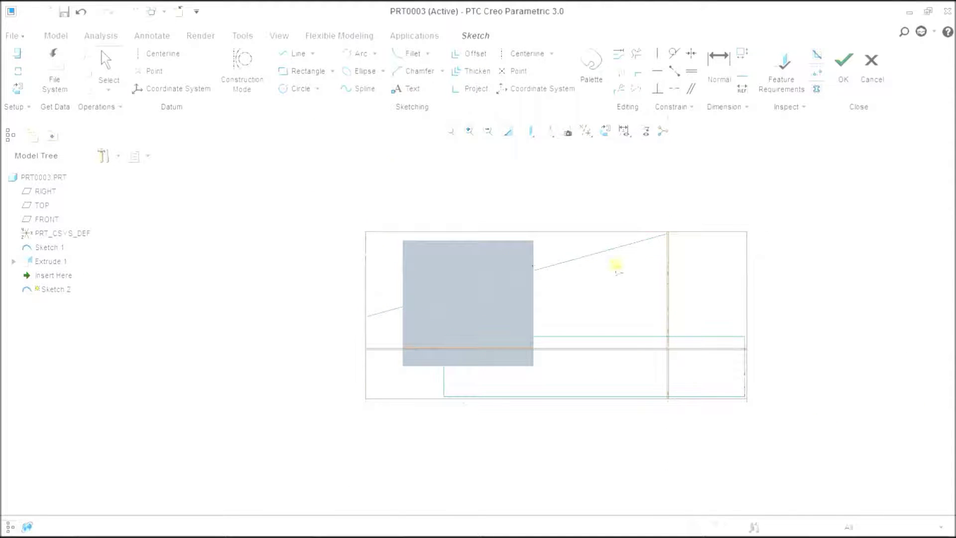
click(471, 70)
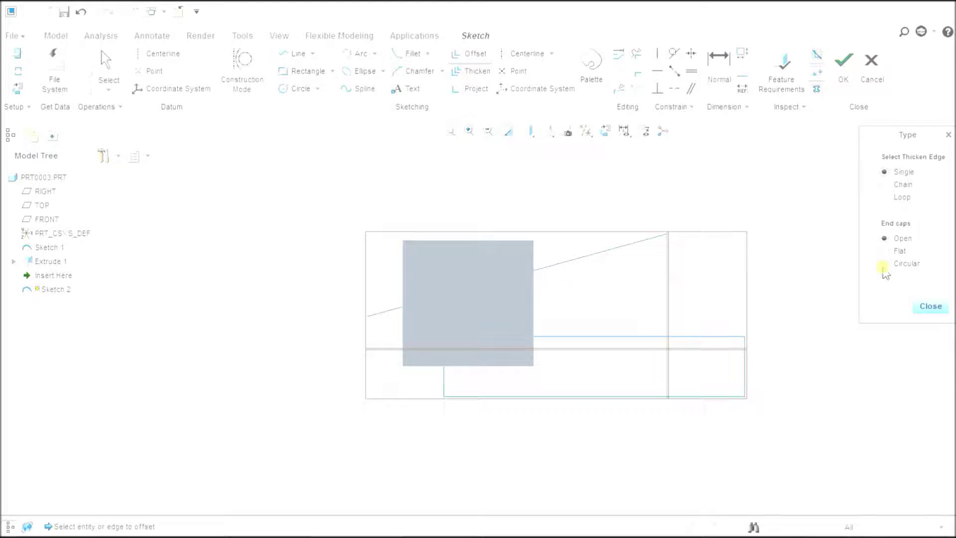
Thicken the slanted line with thickness 150 and offset 100, then undo it.
click(625, 244)
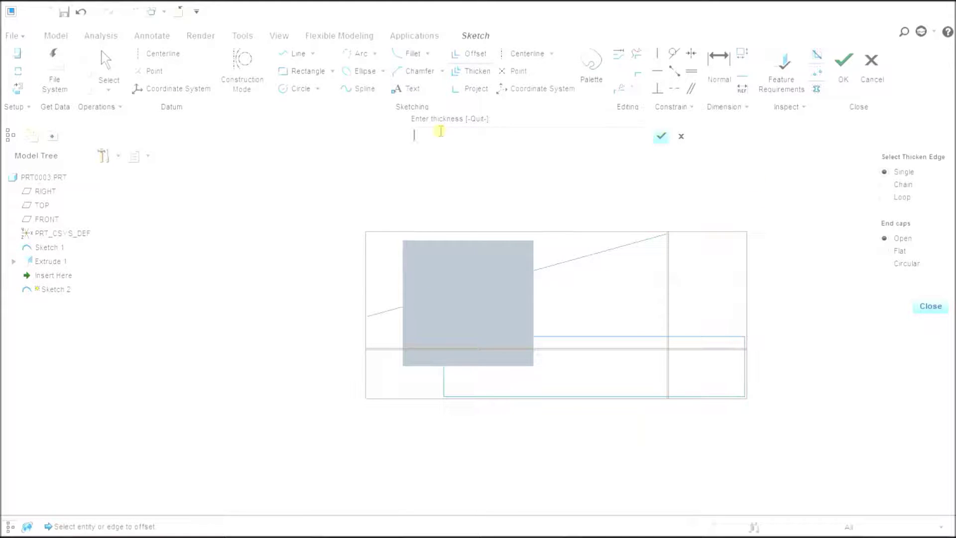
text(50)
key(Return)
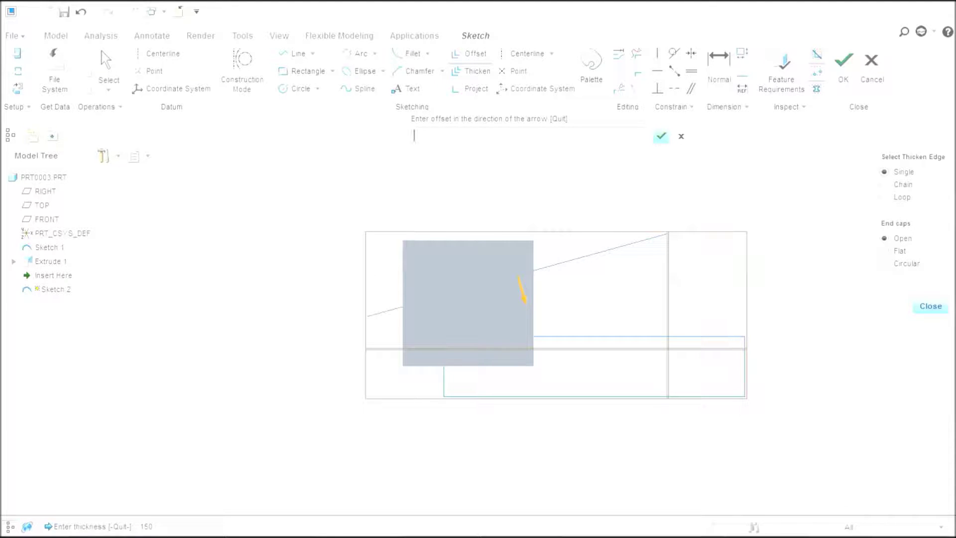
text(100)
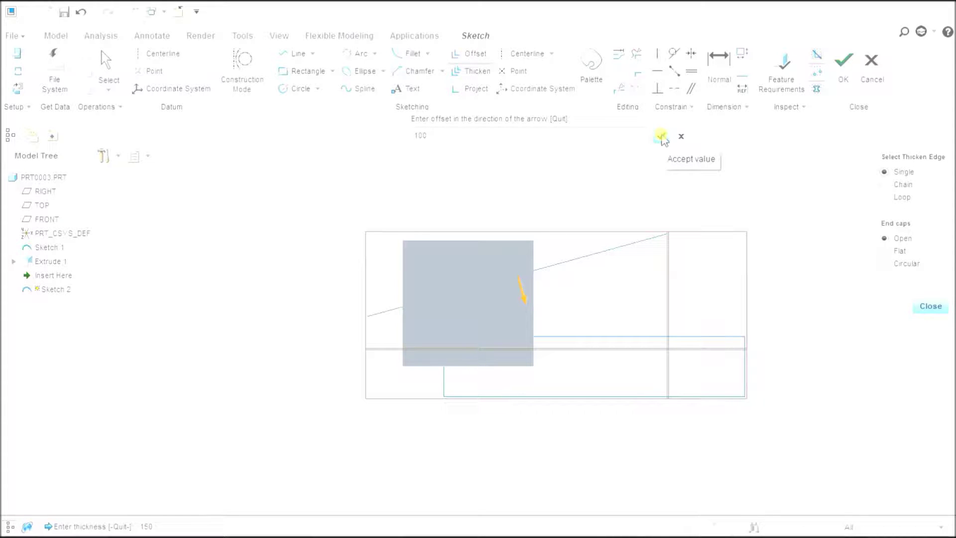
click(664, 138)
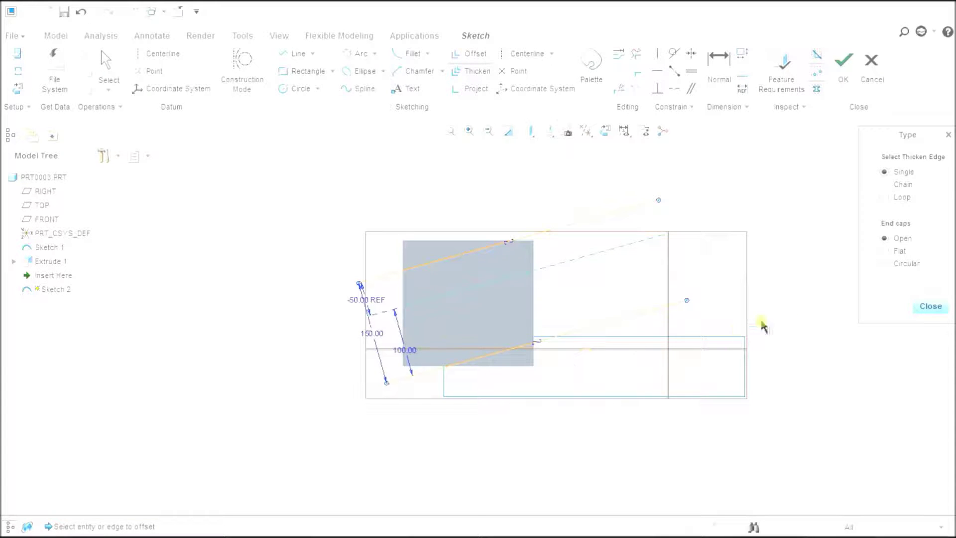
click(929, 307)
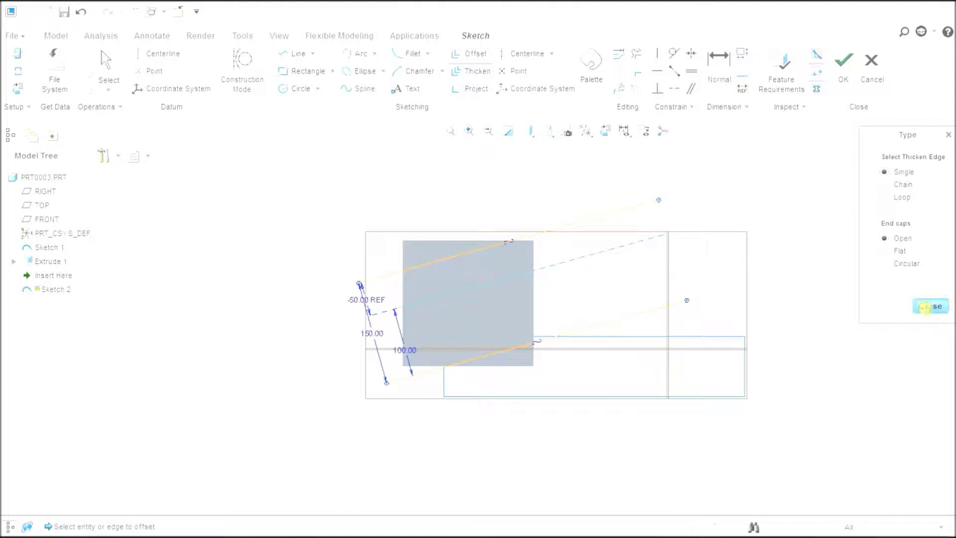
click(81, 12)
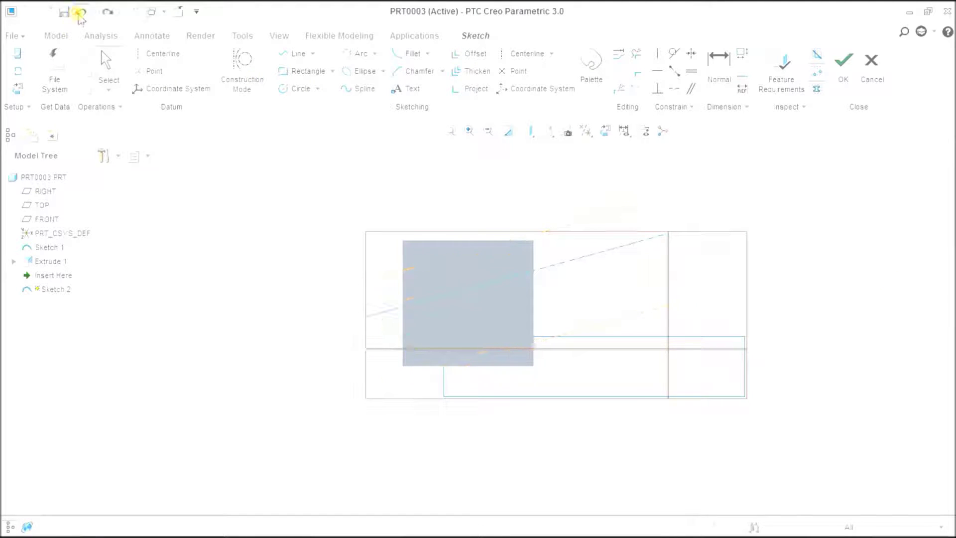
Thicken the slanted line into a flat-capped band 150 thick at offset 200.
click(476, 70)
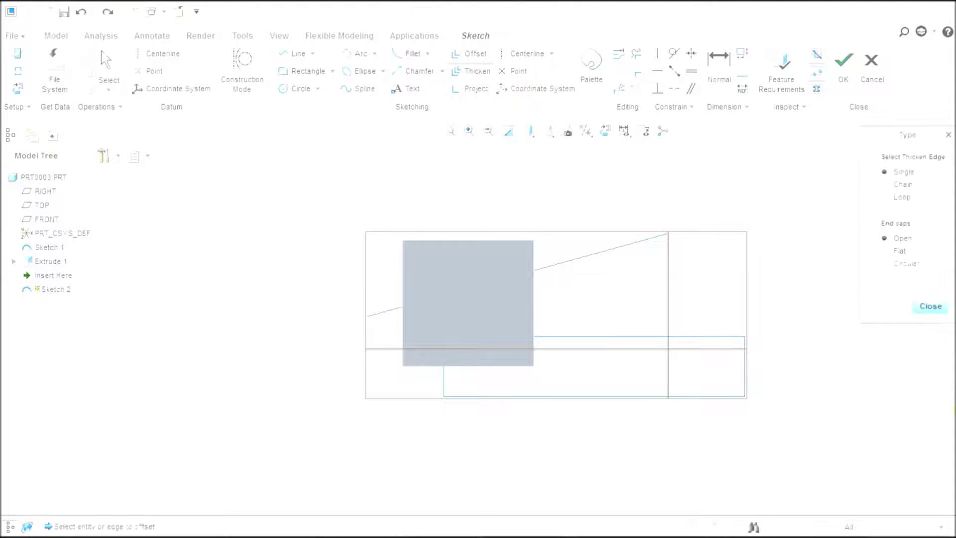
click(586, 264)
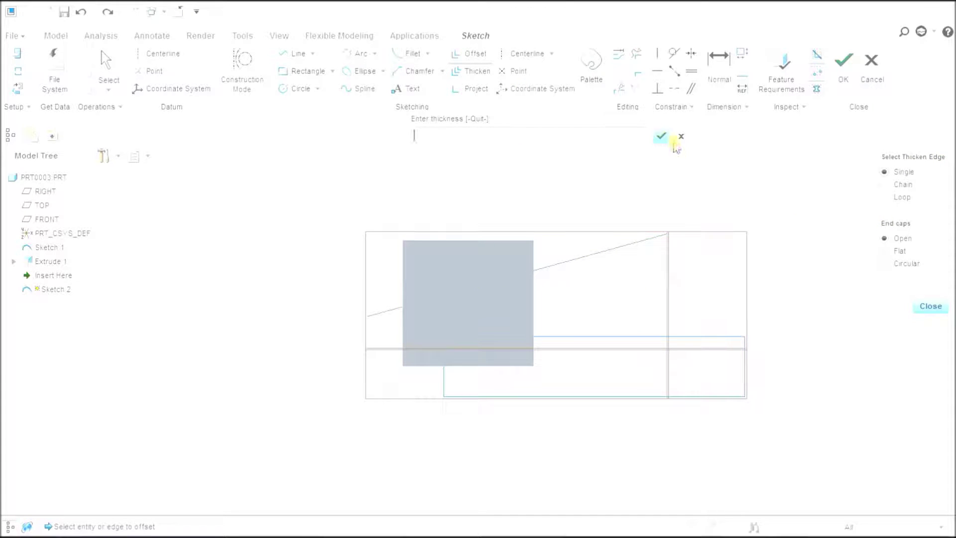
click(680, 136)
click(885, 251)
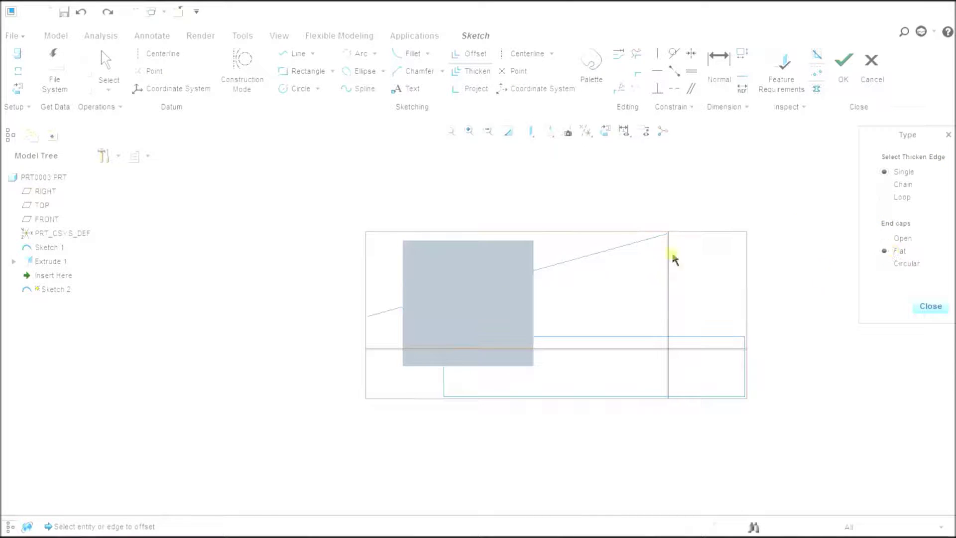
click(582, 258)
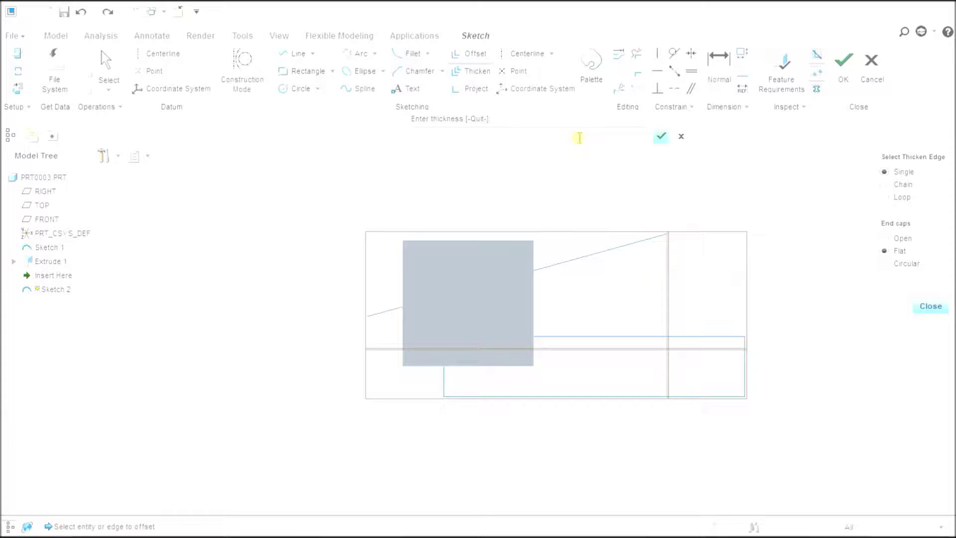
text(150)
click(661, 136)
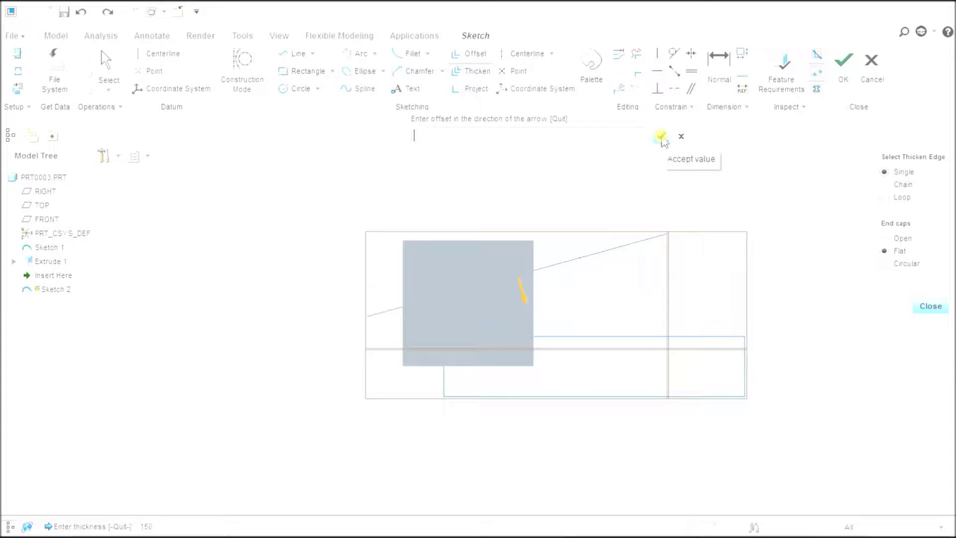
text(200)
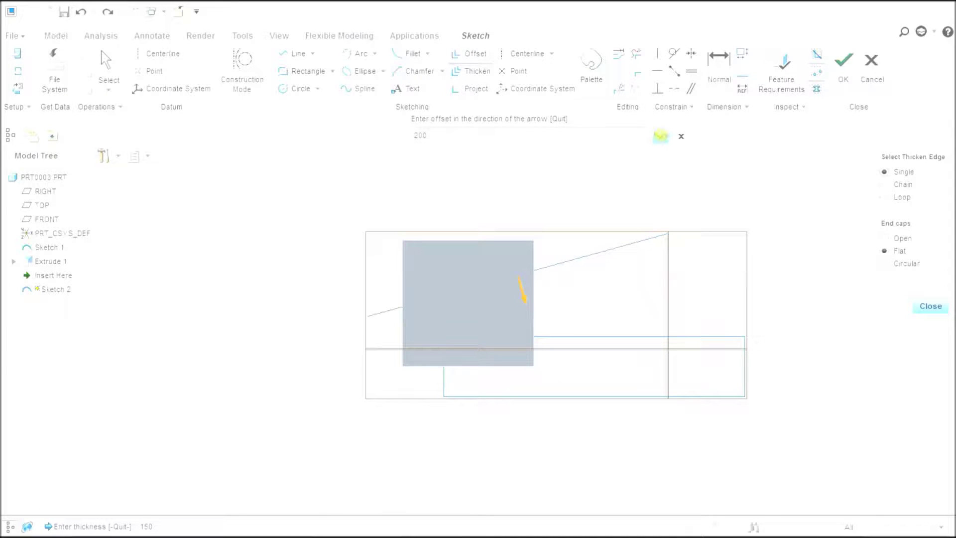
click(662, 136)
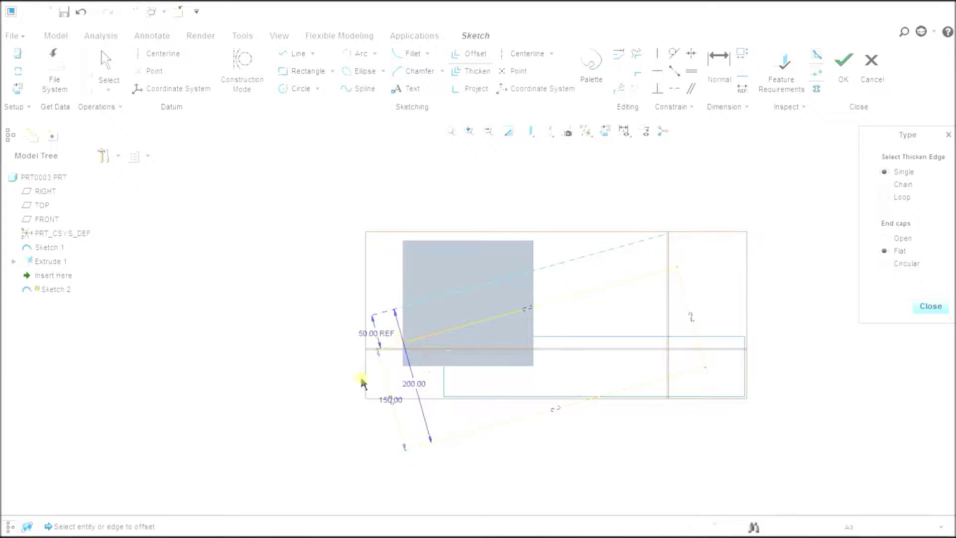
click(884, 264)
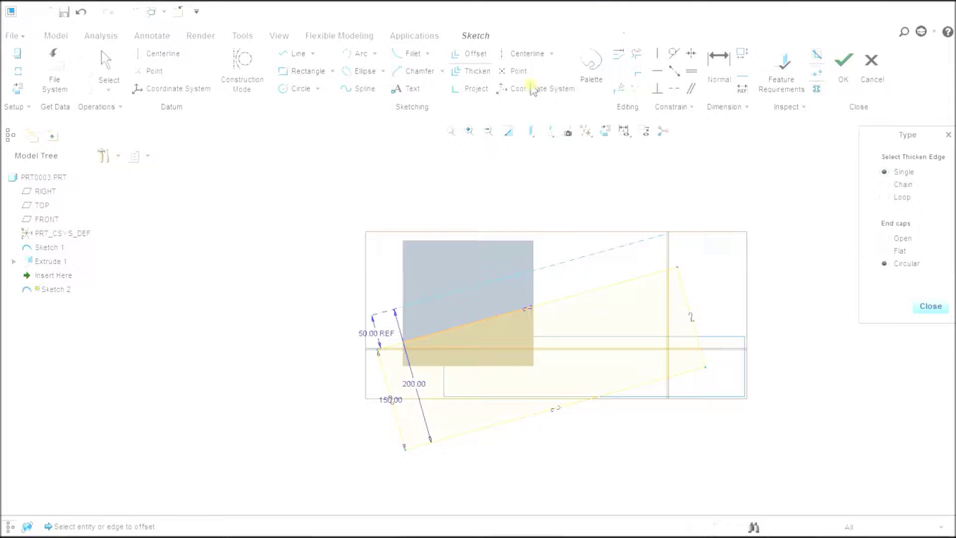
Thicken the rectangle's top edge into a round-capped band 50 thick, offset 10, then select everything.
click(461, 244)
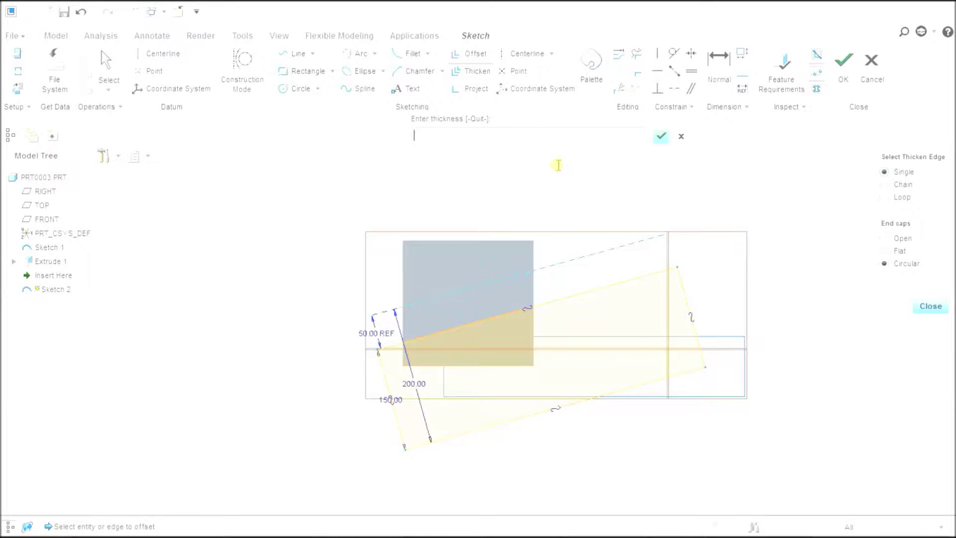
text(50)
click(660, 136)
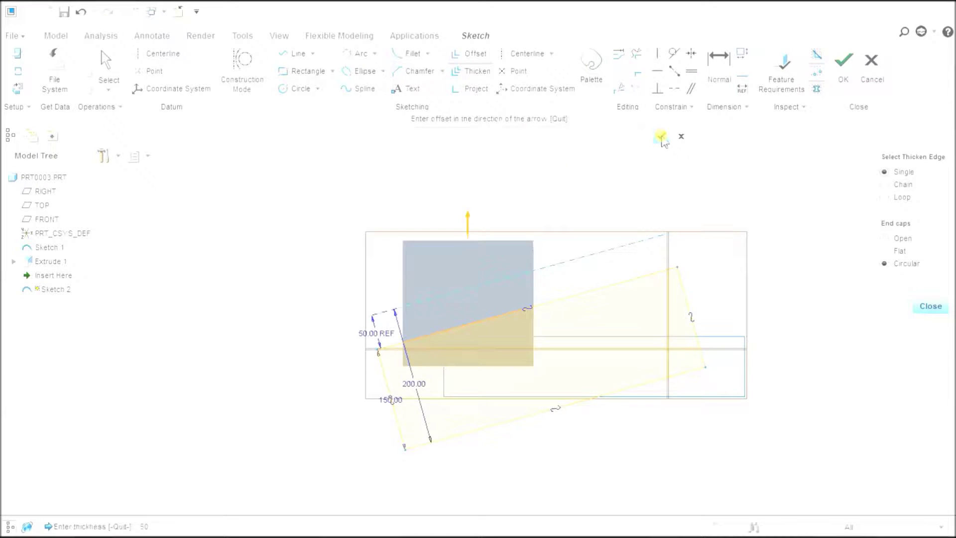
text(10)
click(661, 136)
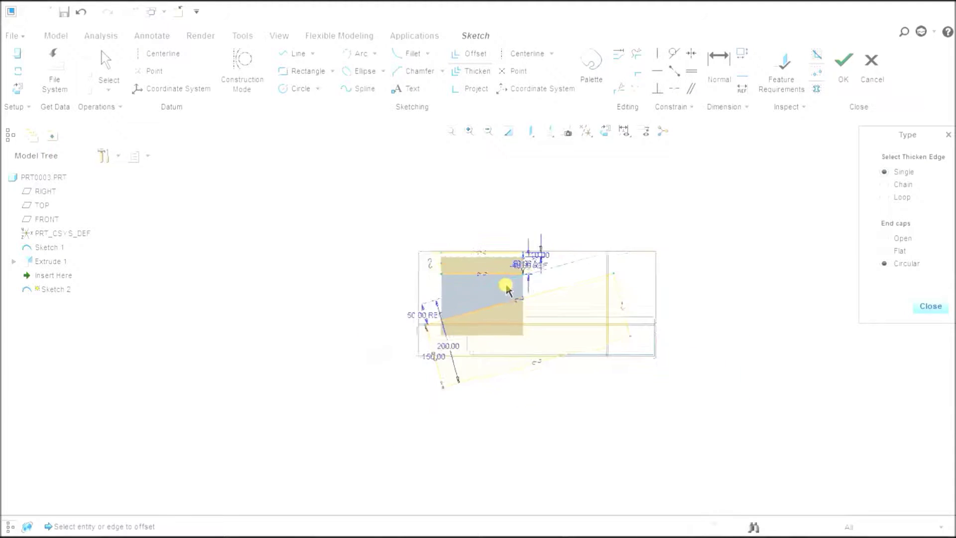
scroll(506, 288, up, 5)
scroll(507, 288, up, 3)
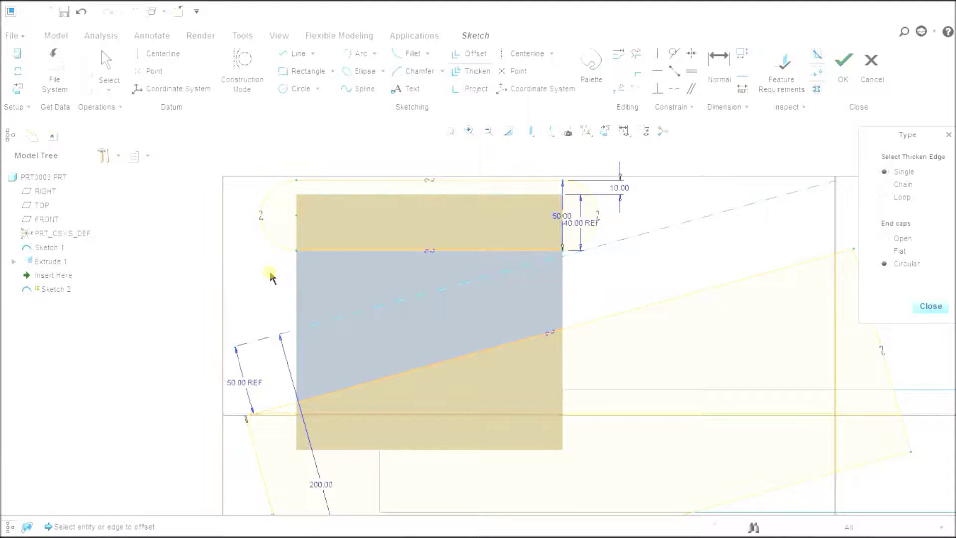
scroll(400, 276, up, 1)
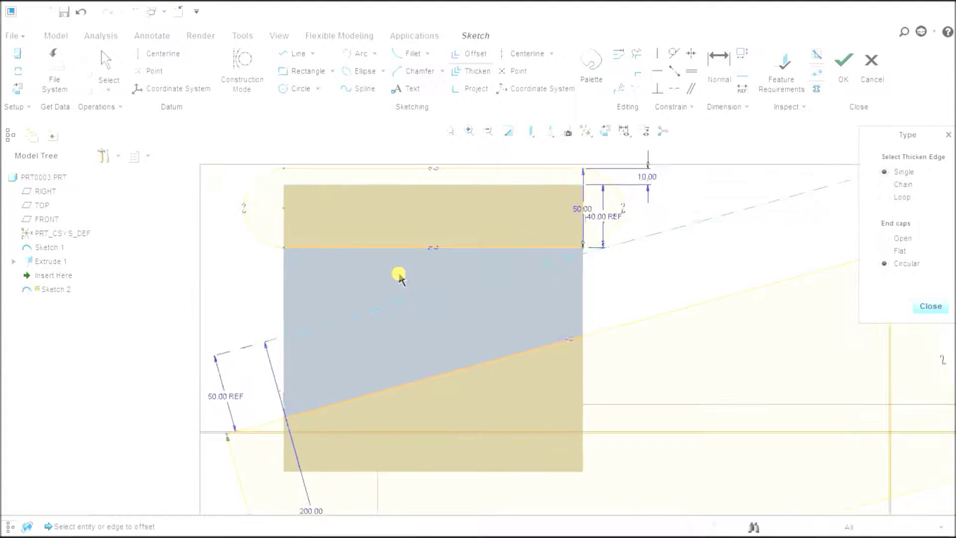
scroll(400, 277, down, 2)
scroll(400, 276, down, 1)
scroll(399, 277, down, 1)
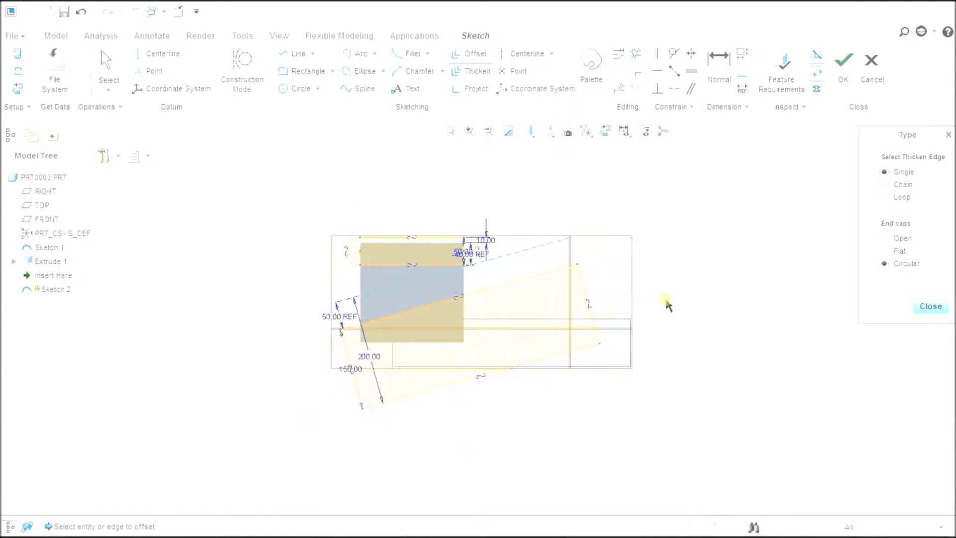
click(931, 306)
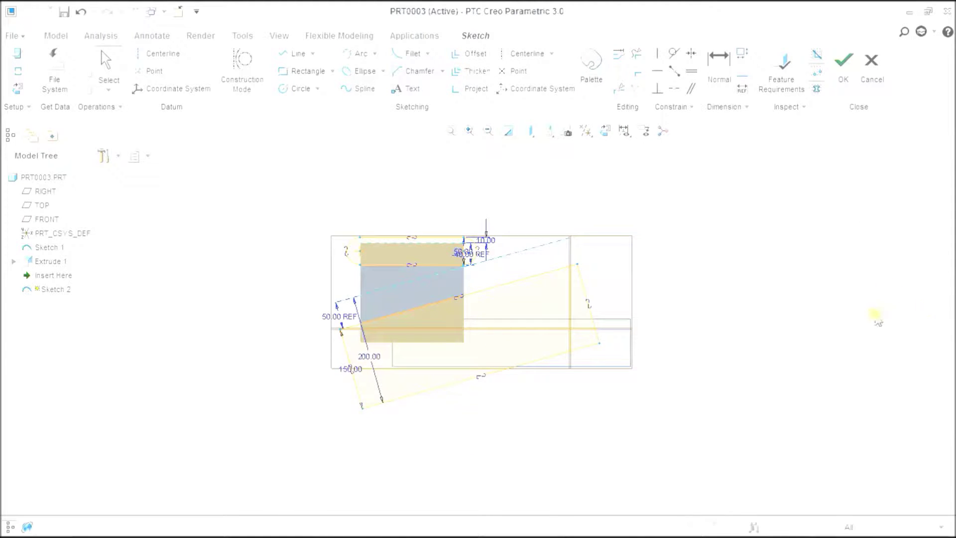
drag(301, 164, 633, 422)
Delete the selected geometry and project the grey rectangle's top and right edges.
key(Delete)
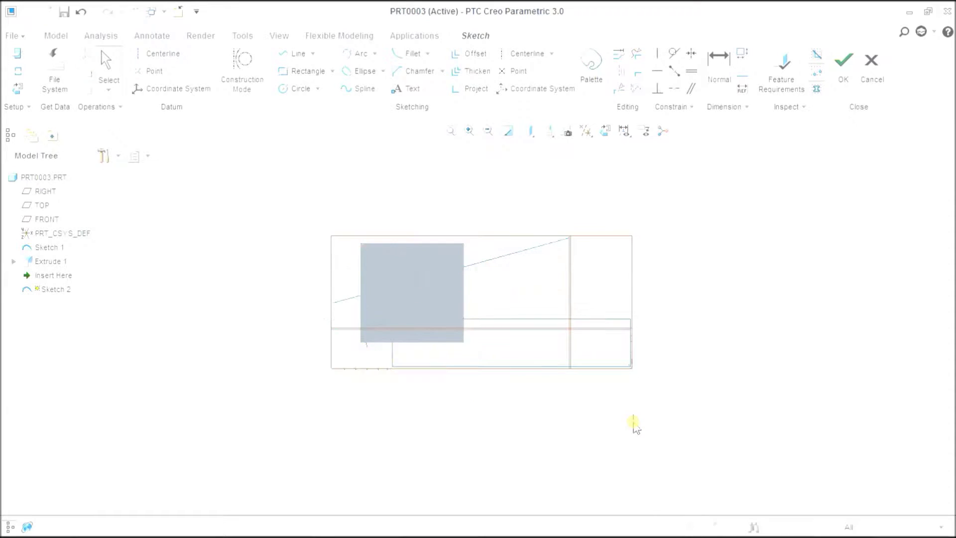
click(471, 88)
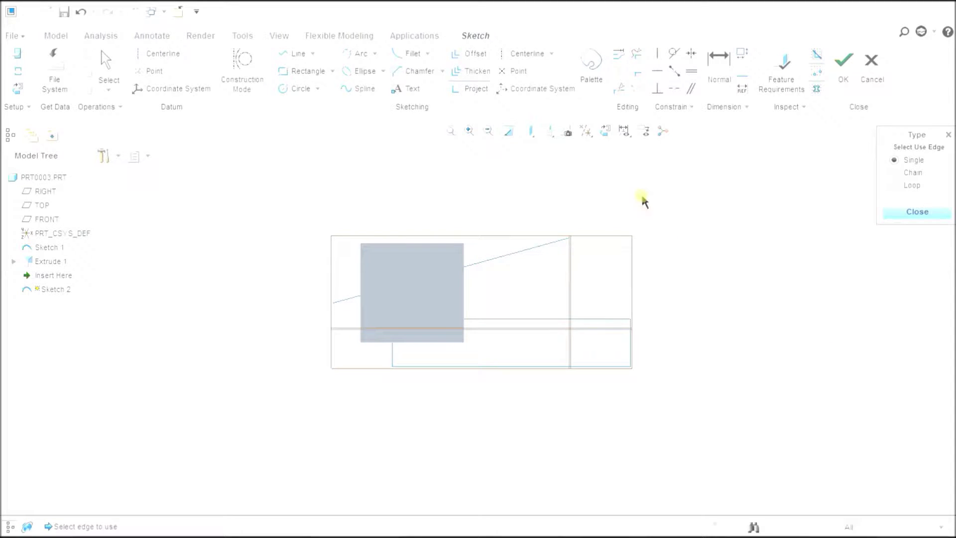
click(419, 247)
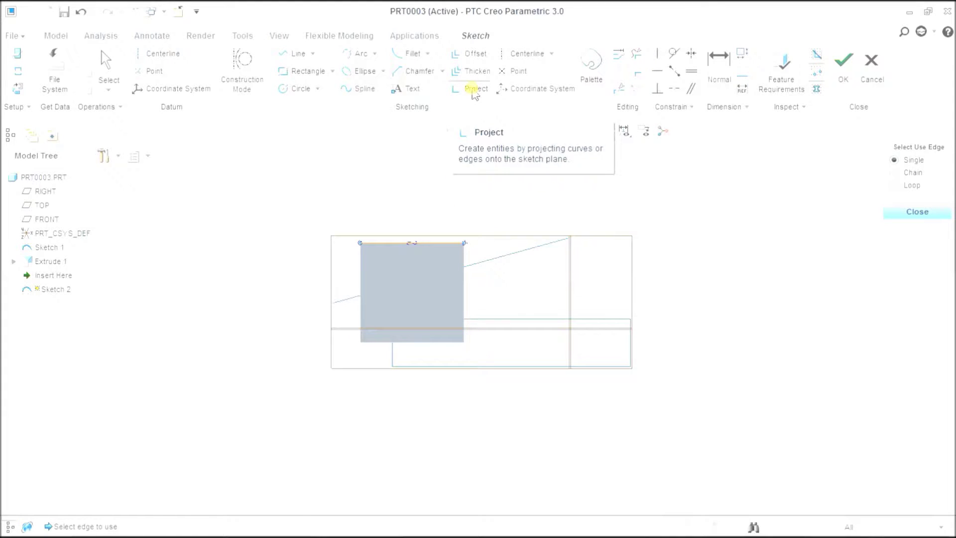
click(463, 295)
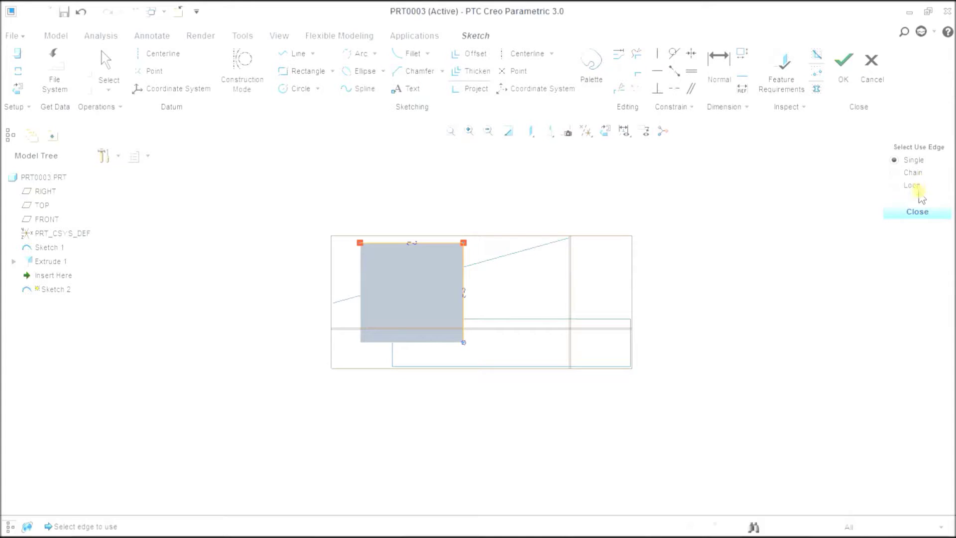
click(925, 217)
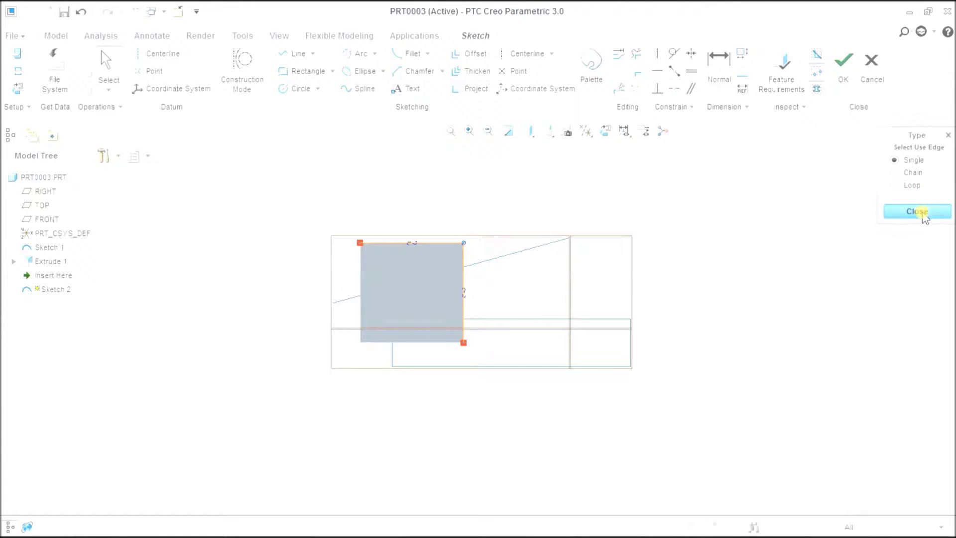
drag(305, 198, 551, 366)
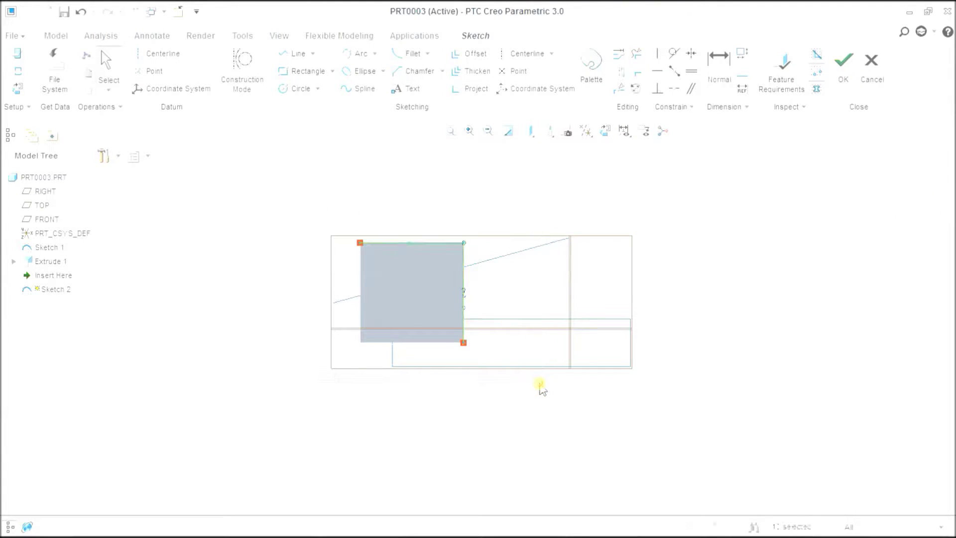
click(542, 387)
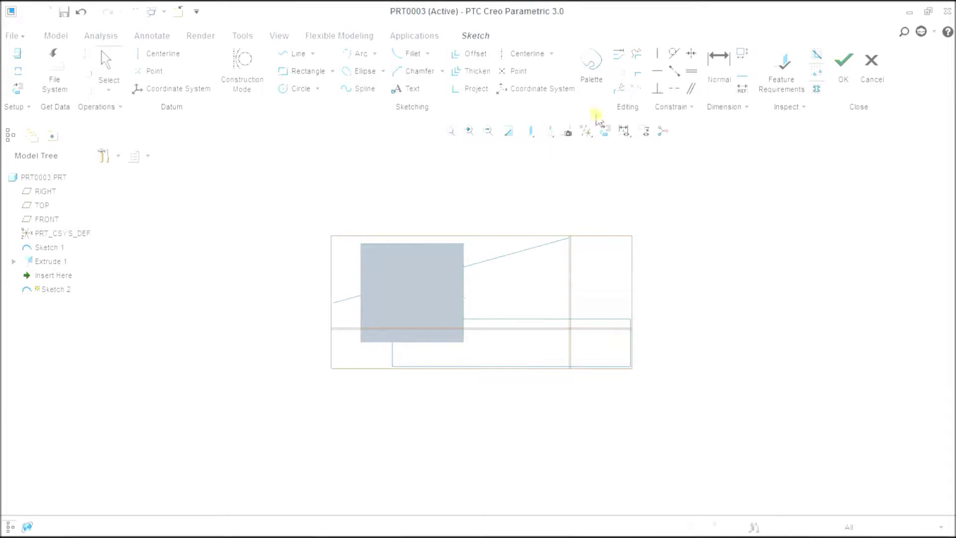
Open and widen the Sketcher Palette, previewing s2d0001, the polygons and the C-profile.
click(590, 71)
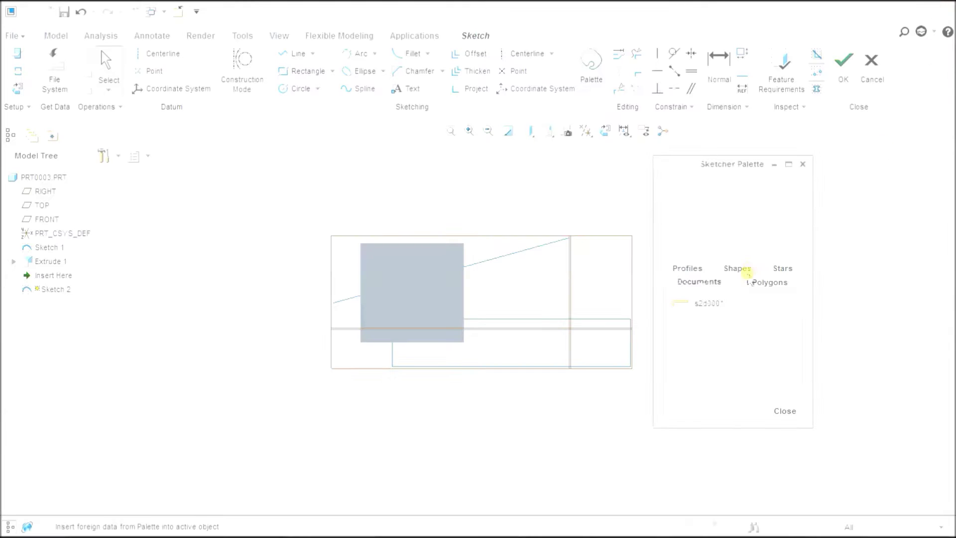
drag(814, 280, 952, 277)
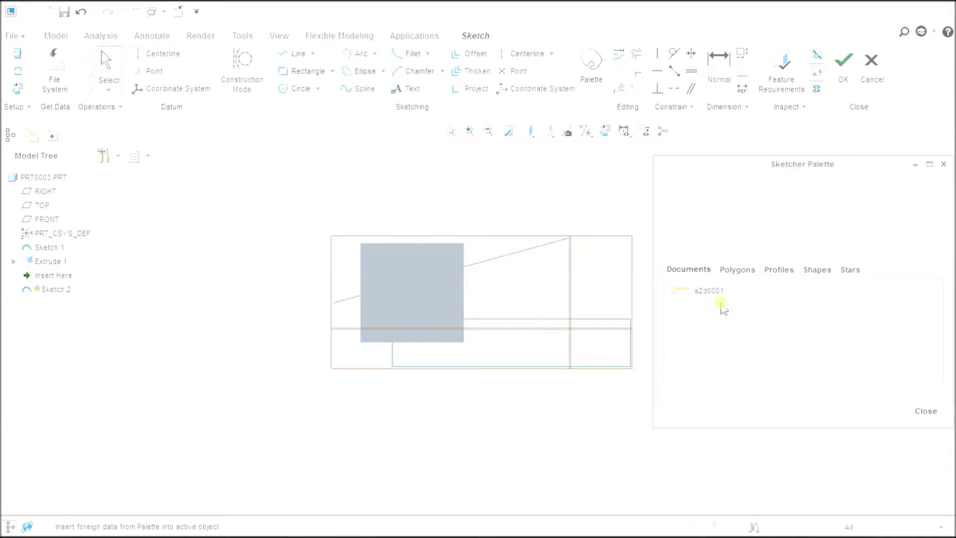
click(709, 291)
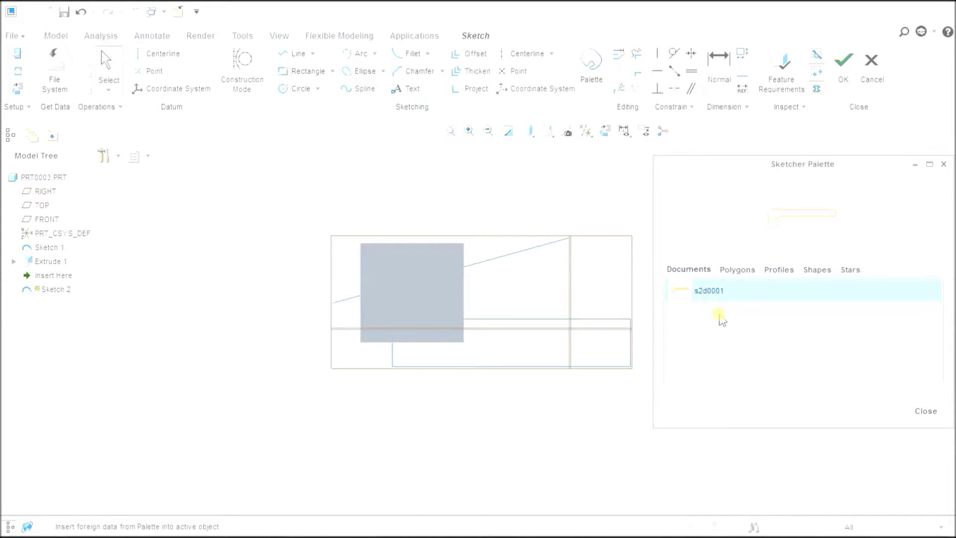
click(737, 270)
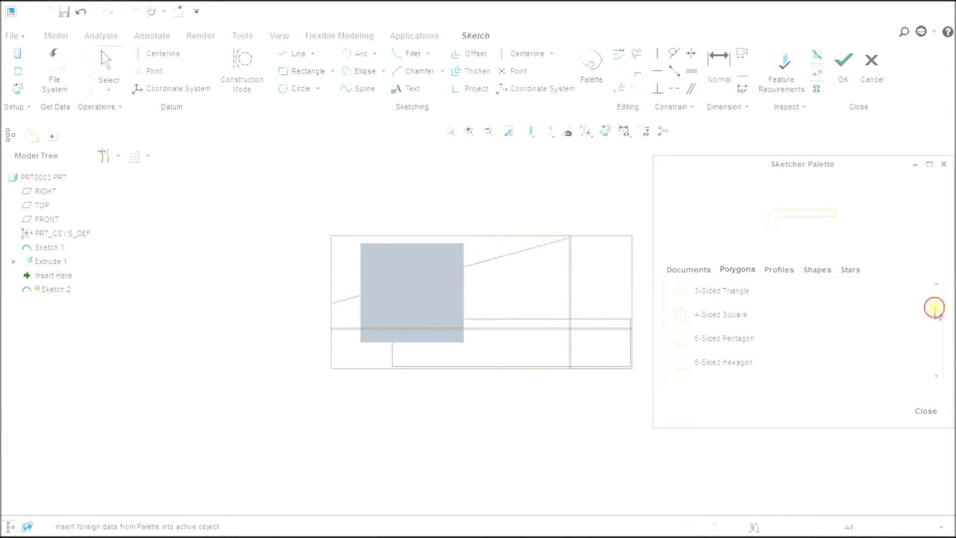
drag(937, 308, 937, 373)
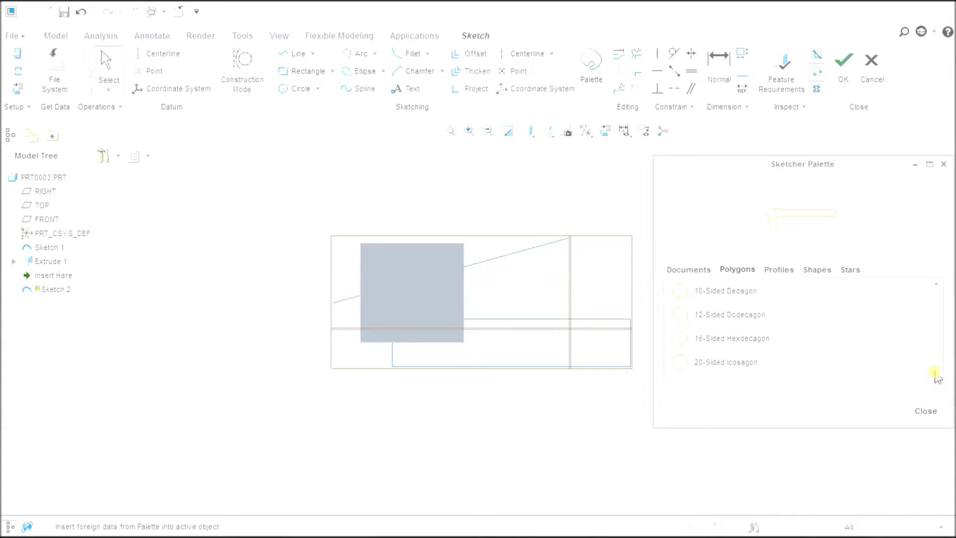
click(777, 270)
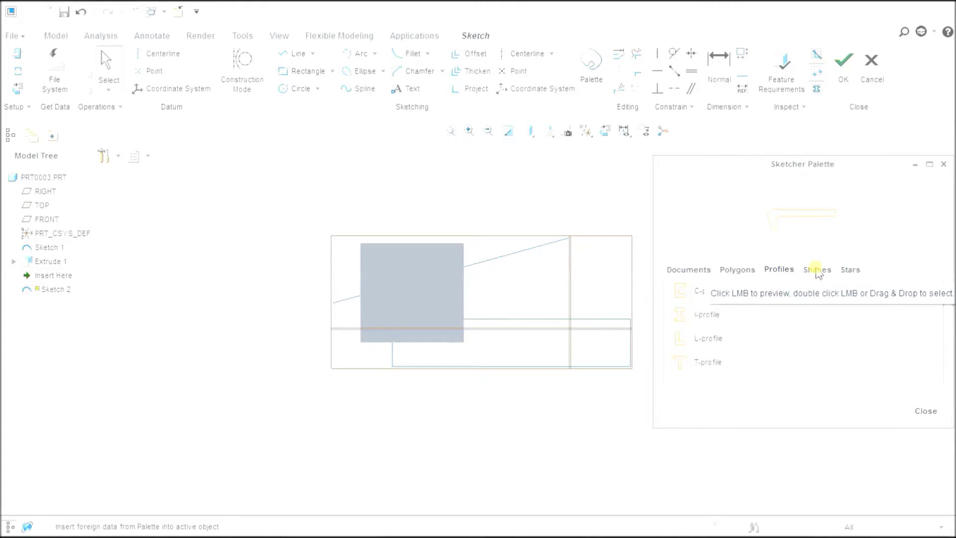
click(702, 291)
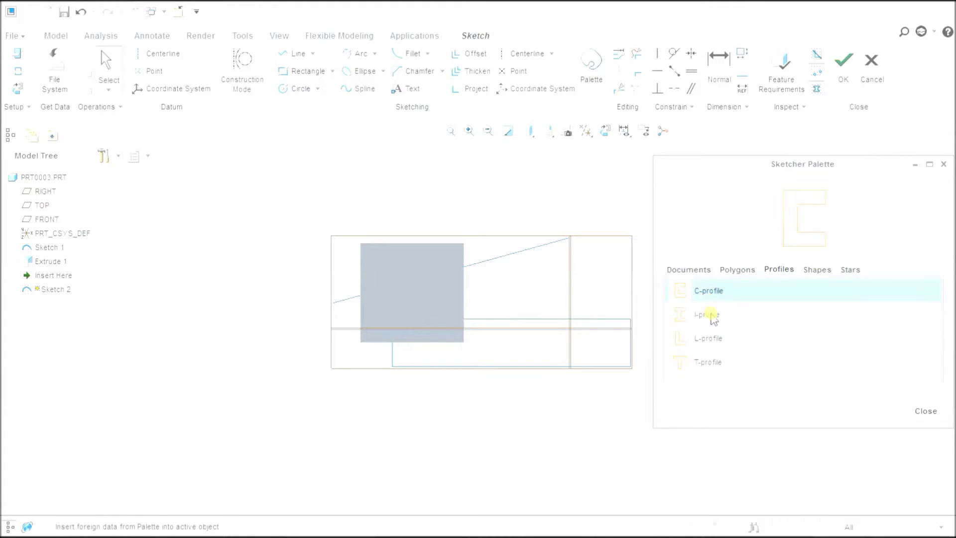
Preview the I-, L- and T-profile shapes.
click(708, 314)
click(708, 339)
click(710, 362)
Preview the Shapes category: arc racetrack, cross, oval, racetrack, rounded rectangle, waves 1 and 2.
click(817, 270)
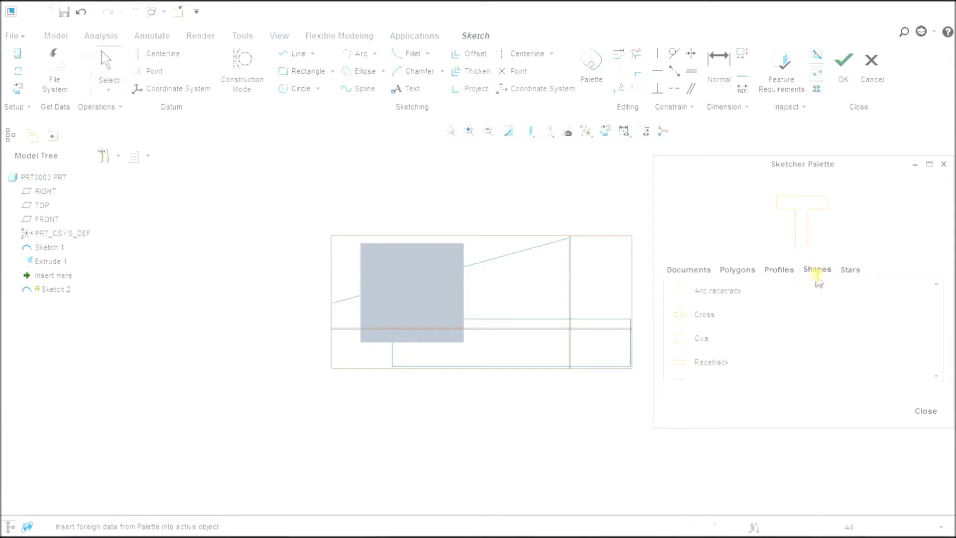
click(736, 291)
click(717, 315)
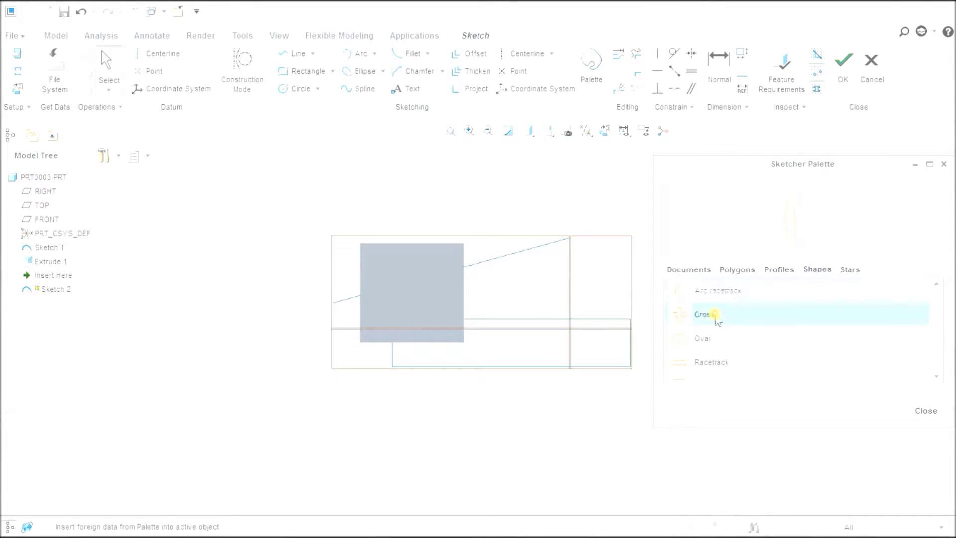
click(711, 340)
click(713, 363)
scroll(933, 319, down, 1)
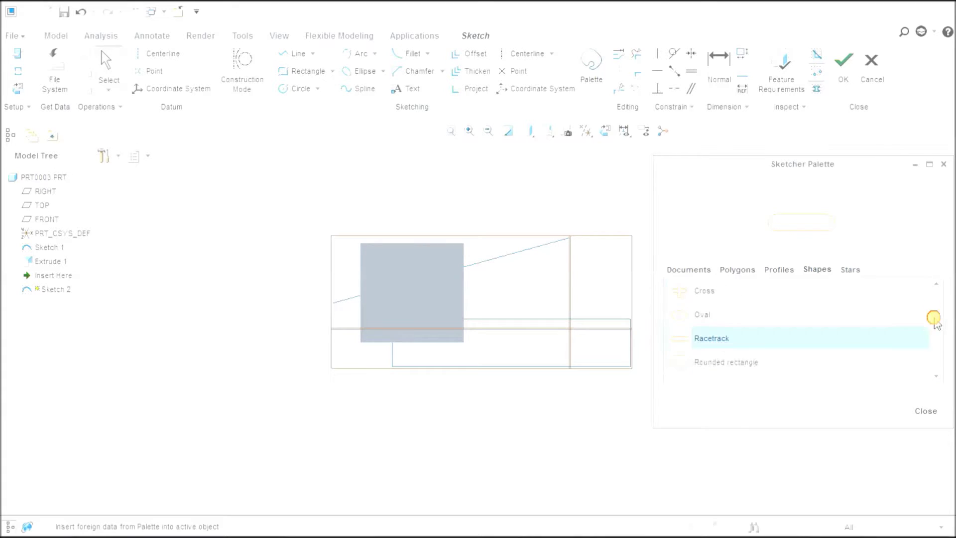
scroll(934, 319, down, 2)
click(717, 314)
click(708, 338)
click(710, 361)
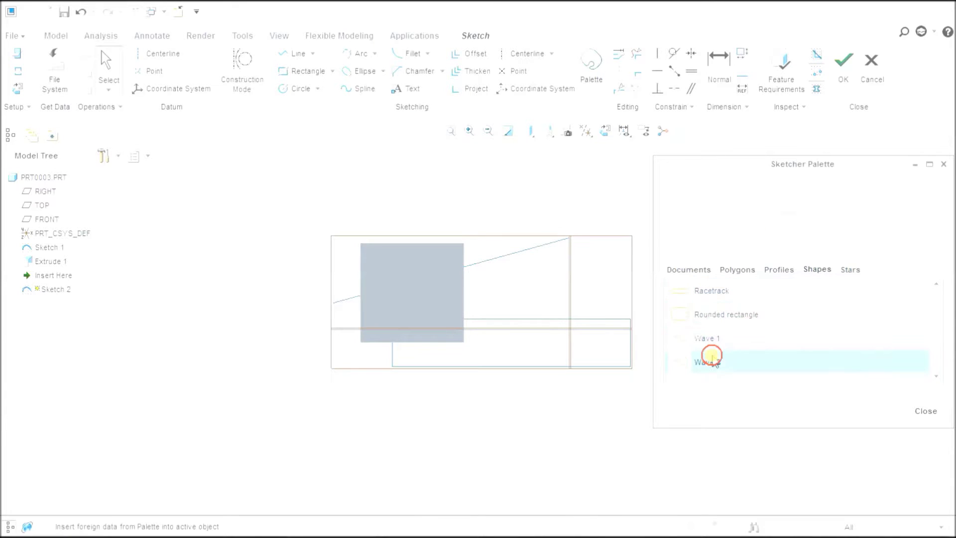
Preview the 3-, 4-, 5- and 6-tip stars, then go back to the polygons.
click(849, 270)
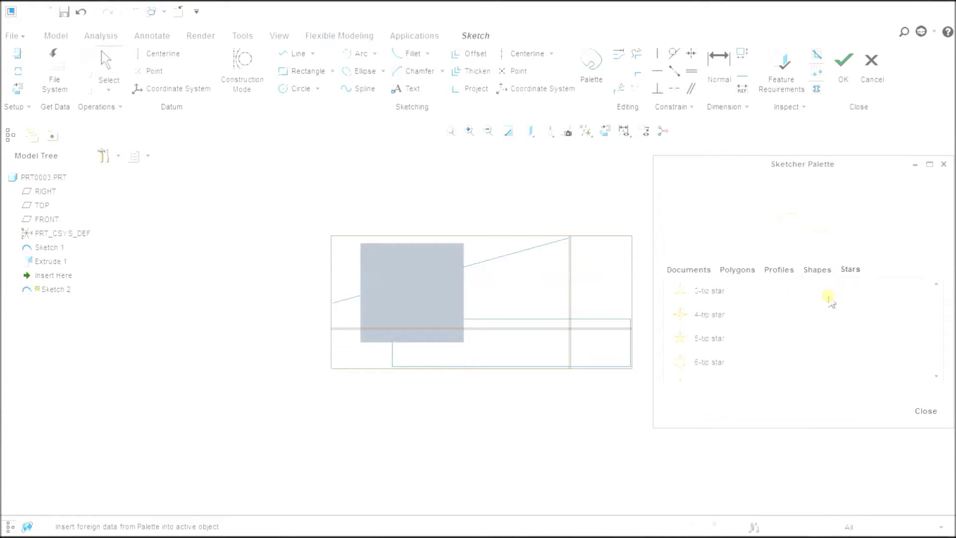
click(710, 291)
click(709, 315)
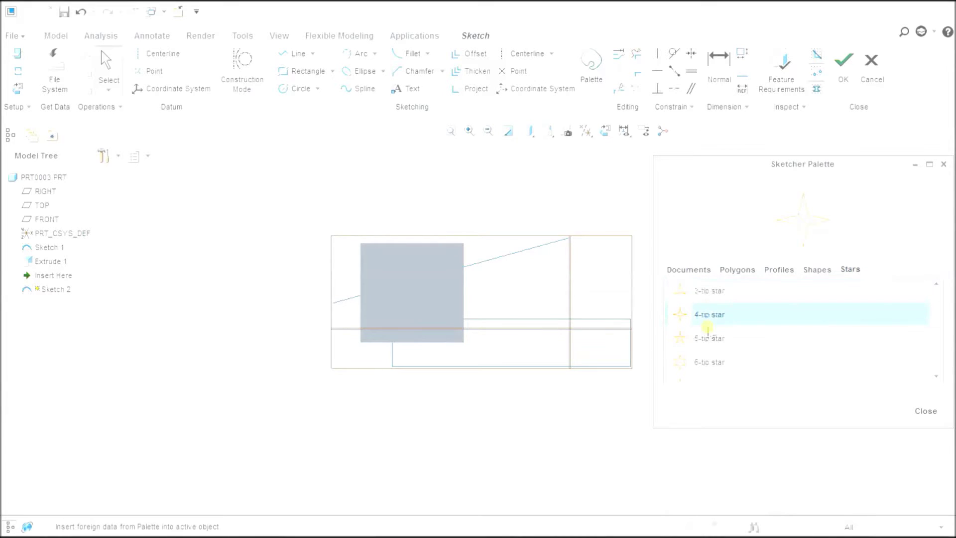
click(702, 293)
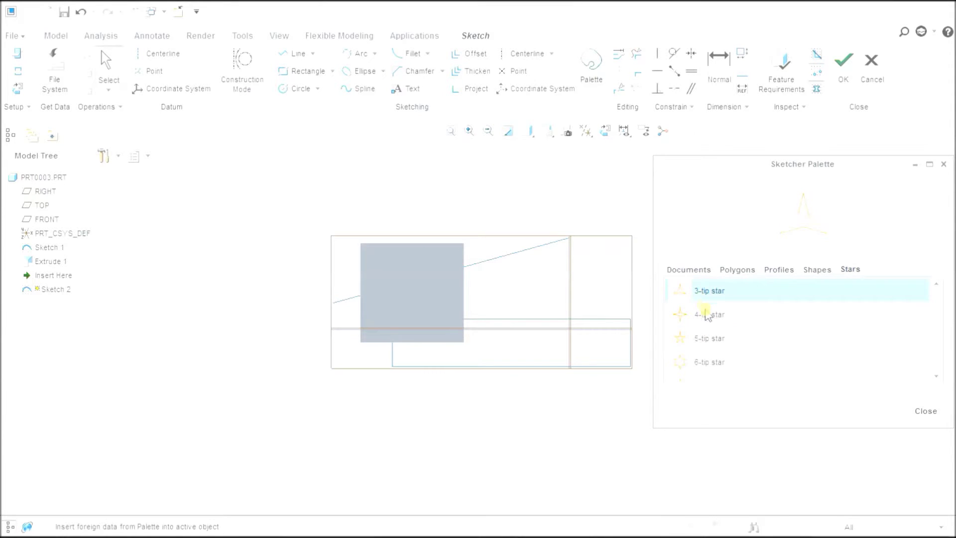
click(708, 314)
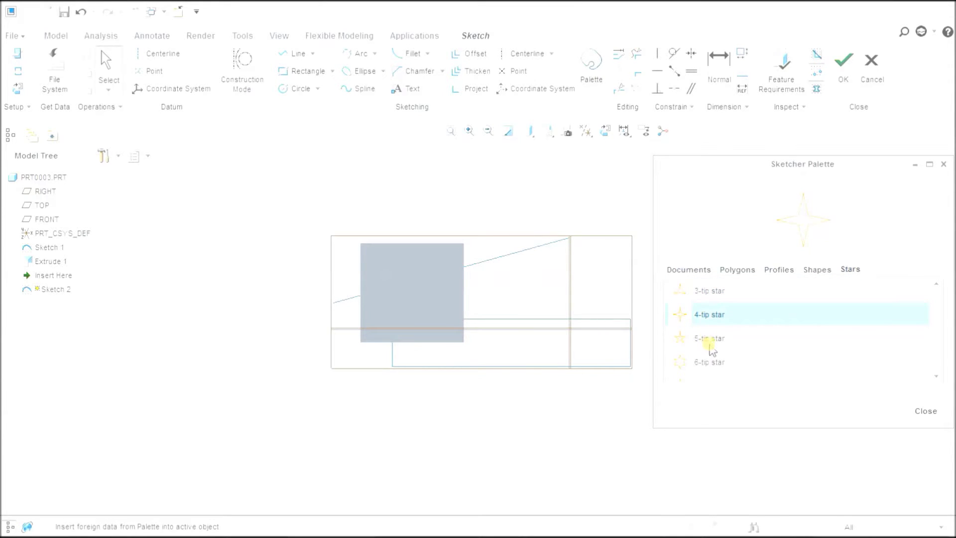
click(710, 340)
click(714, 363)
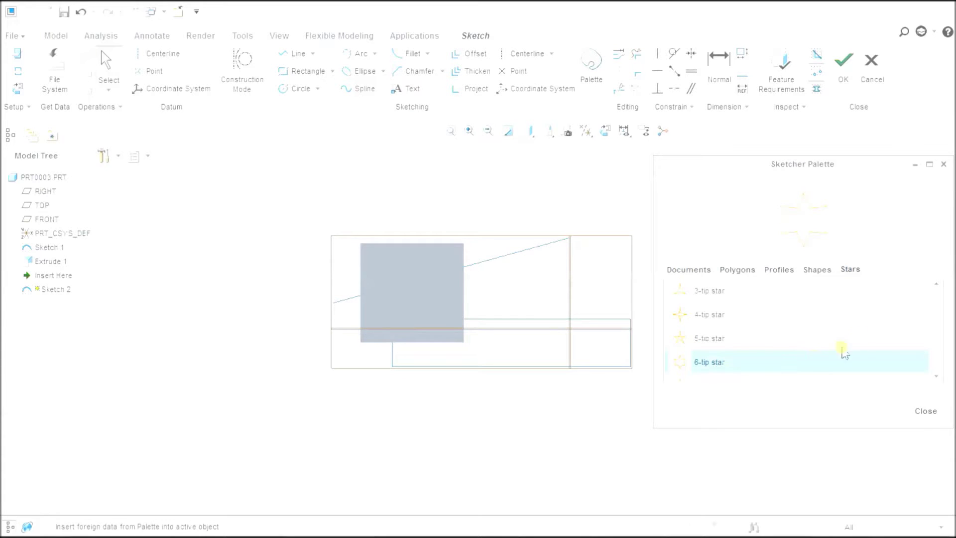
drag(939, 308, 940, 366)
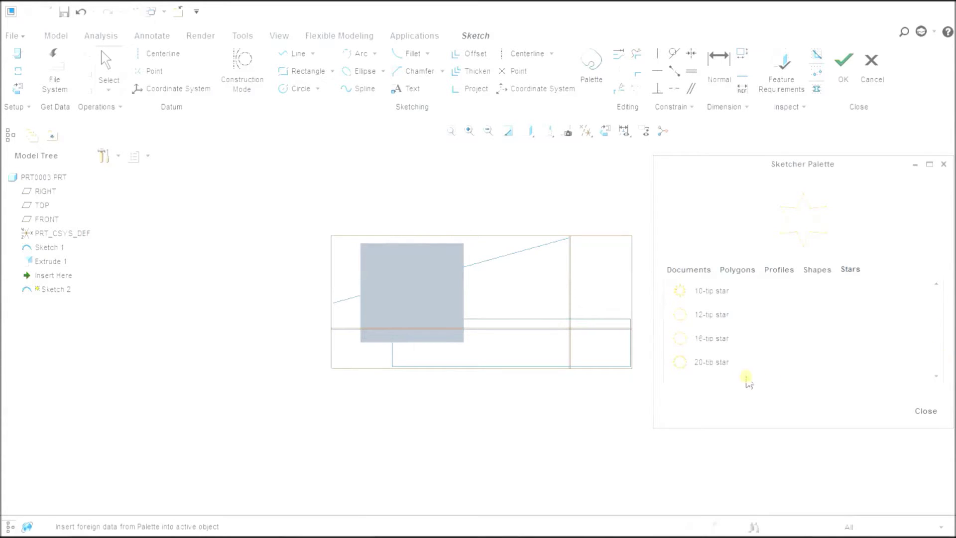
click(737, 269)
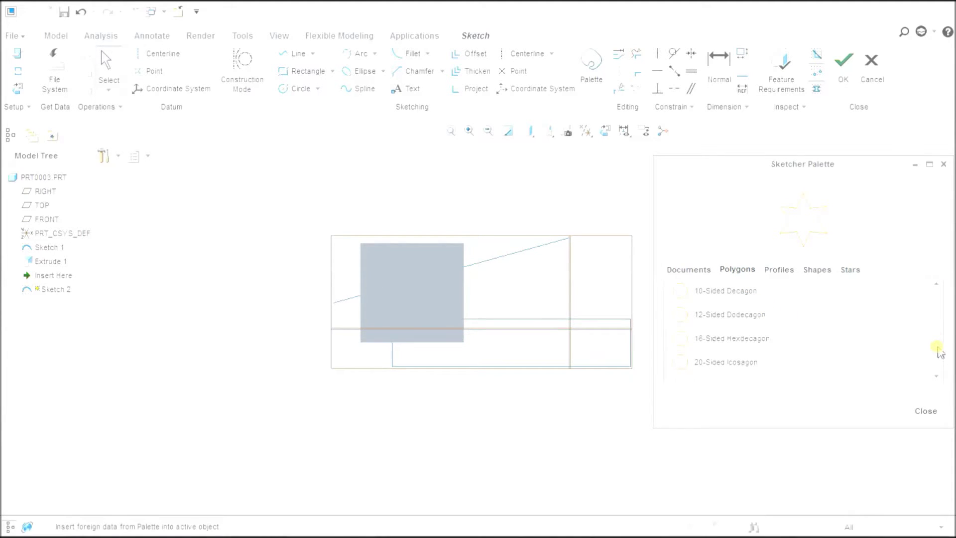
mouse_move(940, 351)
mouse_down()
mouse_move(947, 290)
mouse_move(947, 308)
mouse_up()
Place a 6-sided hexagon at scale 50 right of the grey square.
click(740, 338)
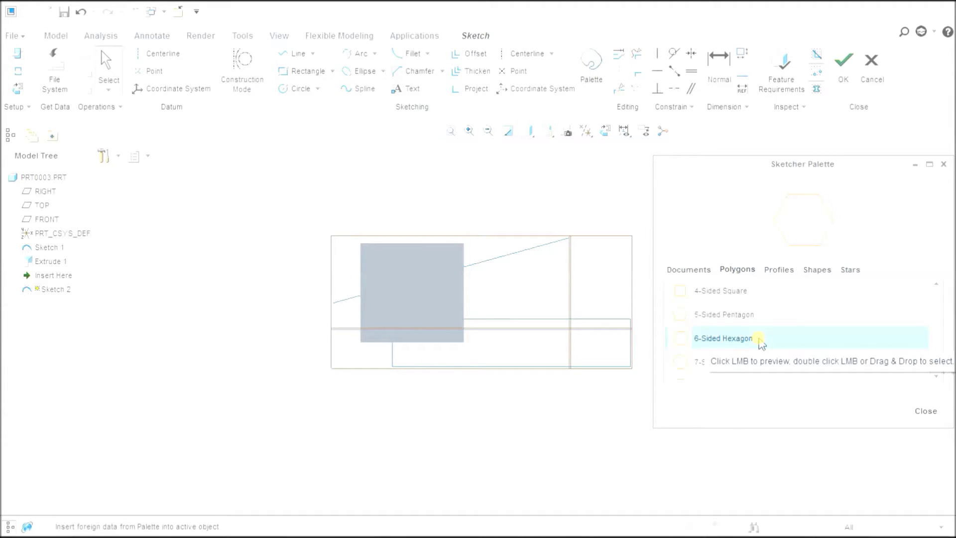
double_click(739, 338)
click(502, 270)
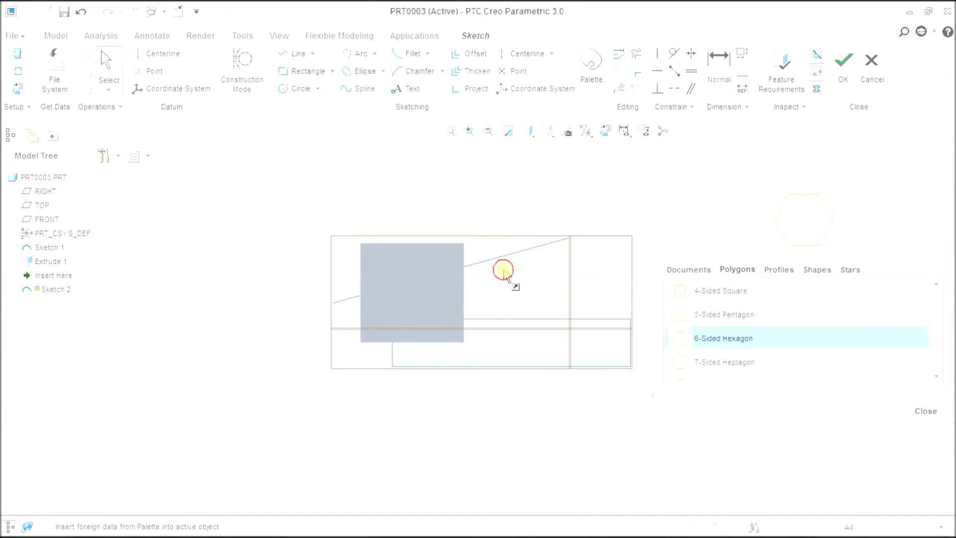
click(504, 276)
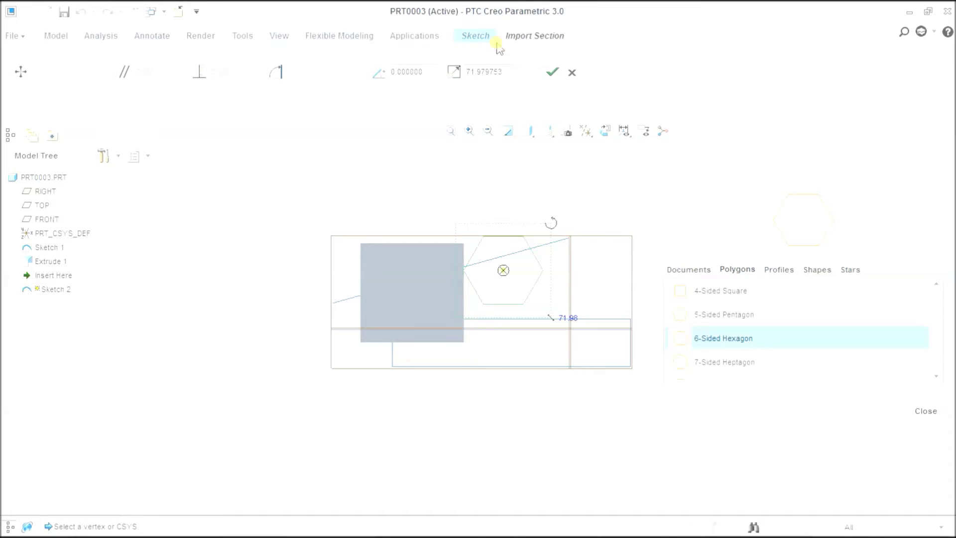
double_click(493, 72)
text(1)
key(Return)
scroll(508, 292, down, 1)
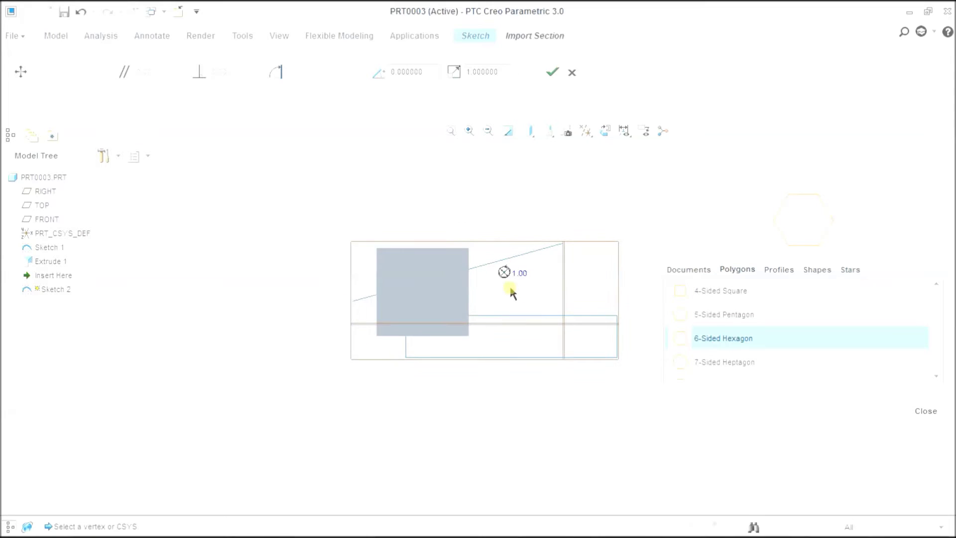
drag(506, 72, 466, 73)
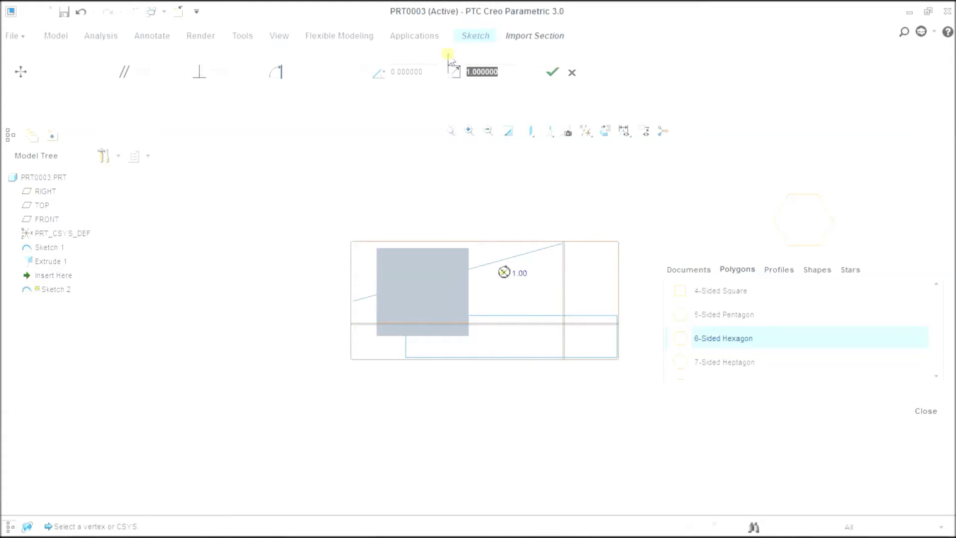
text(50)
key(Return)
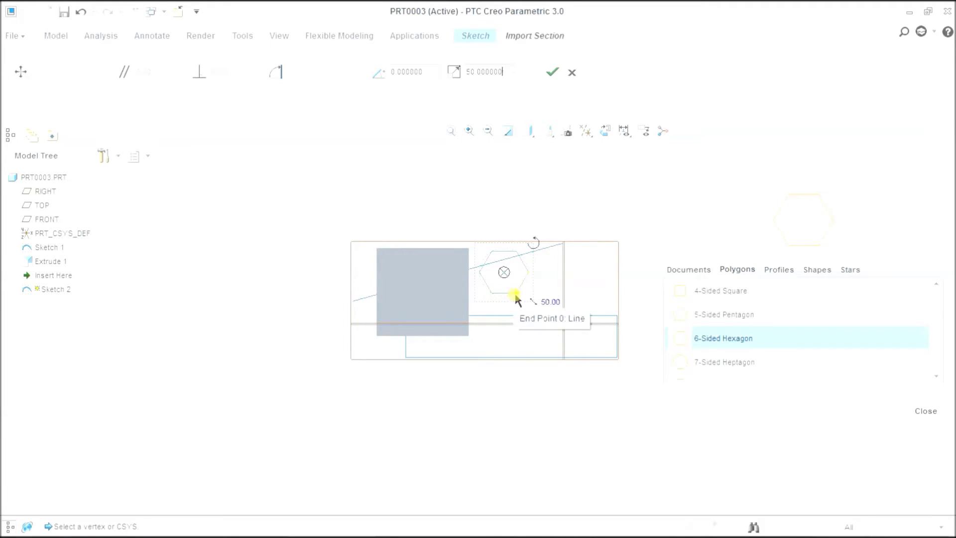
click(551, 72)
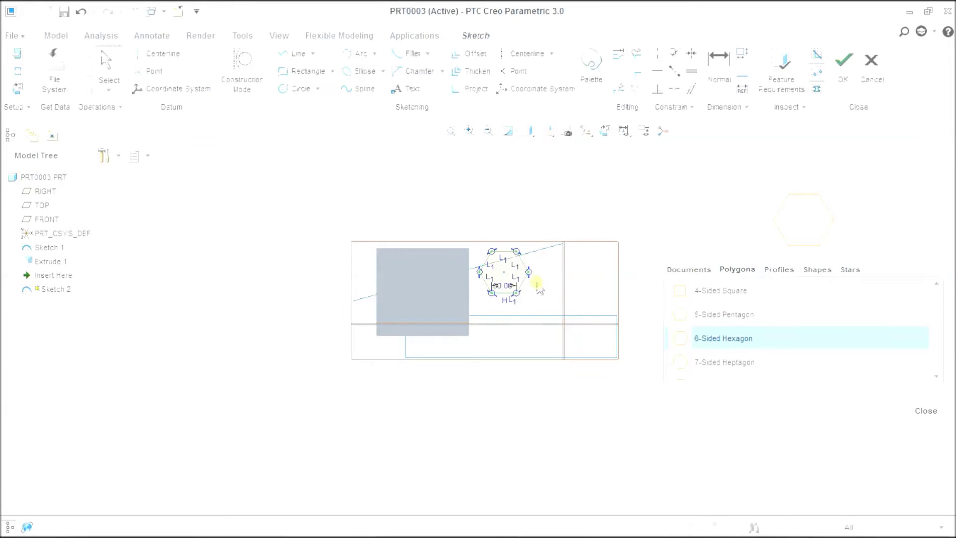
scroll(523, 295, up, 2)
scroll(508, 303, up, 2)
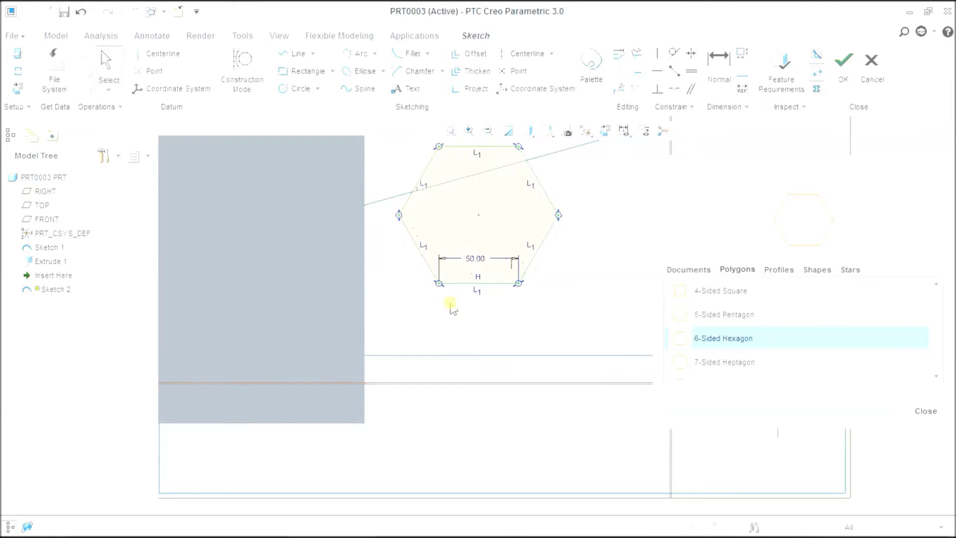
scroll(466, 302, down, 1)
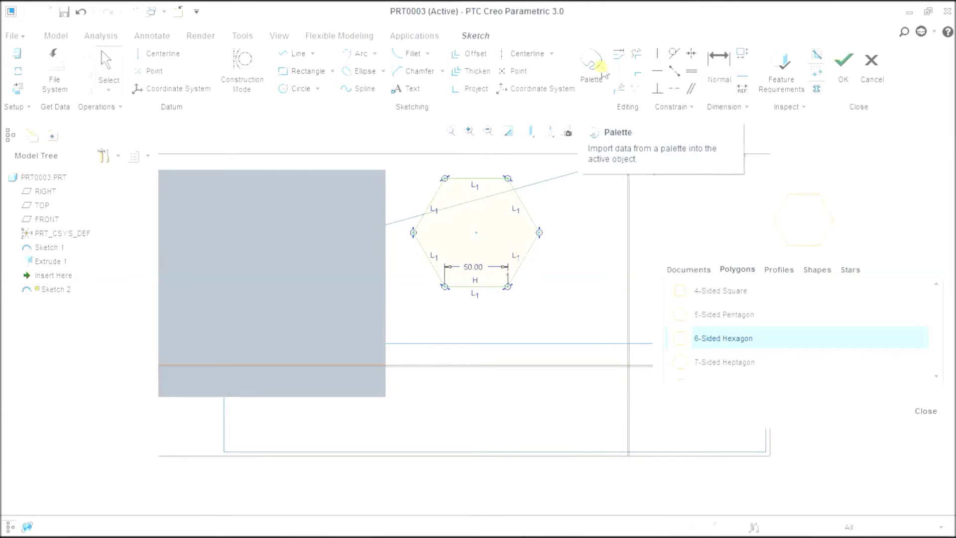
Place an L-profile at scale 150 below the hexagon.
click(779, 269)
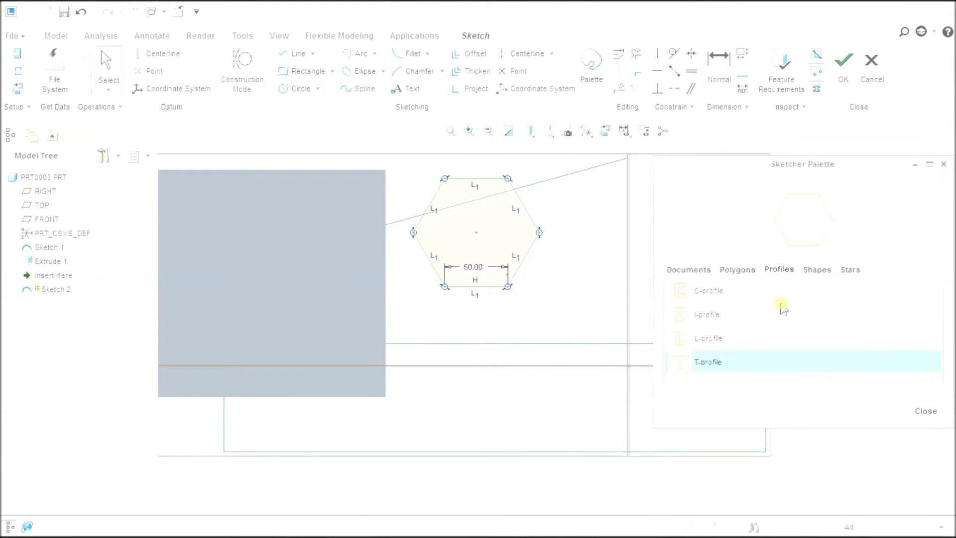
click(713, 340)
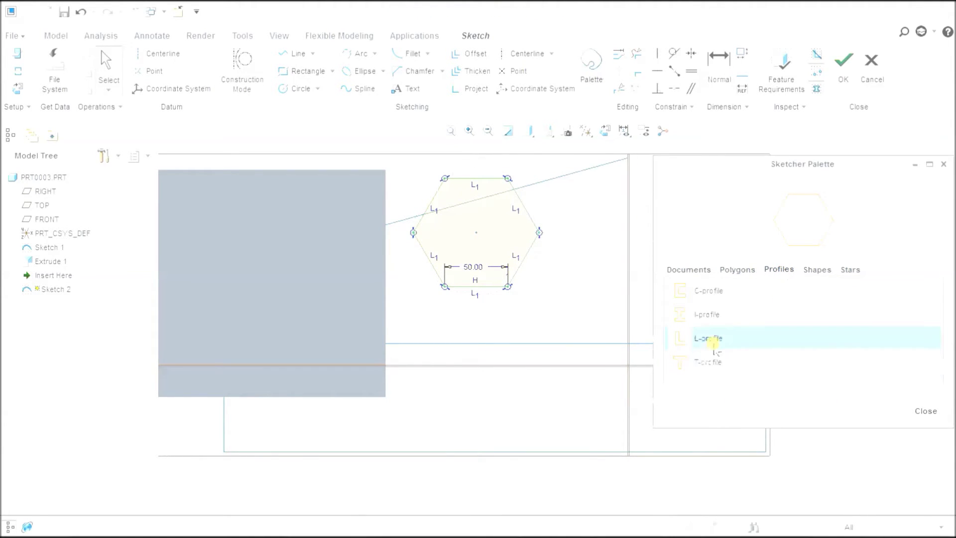
click(433, 323)
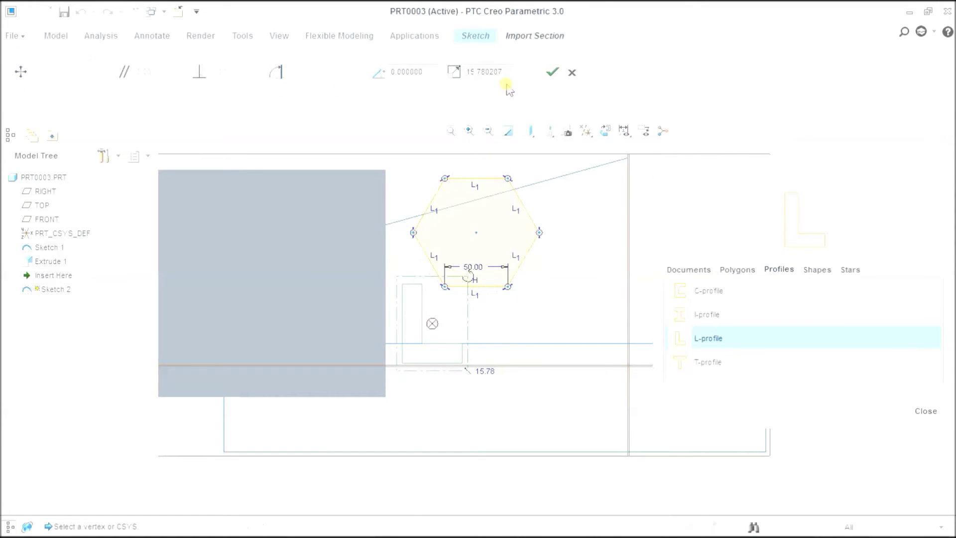
double_click(493, 72)
text(150)
scroll(517, 360, down, 2)
scroll(512, 354, down, 2)
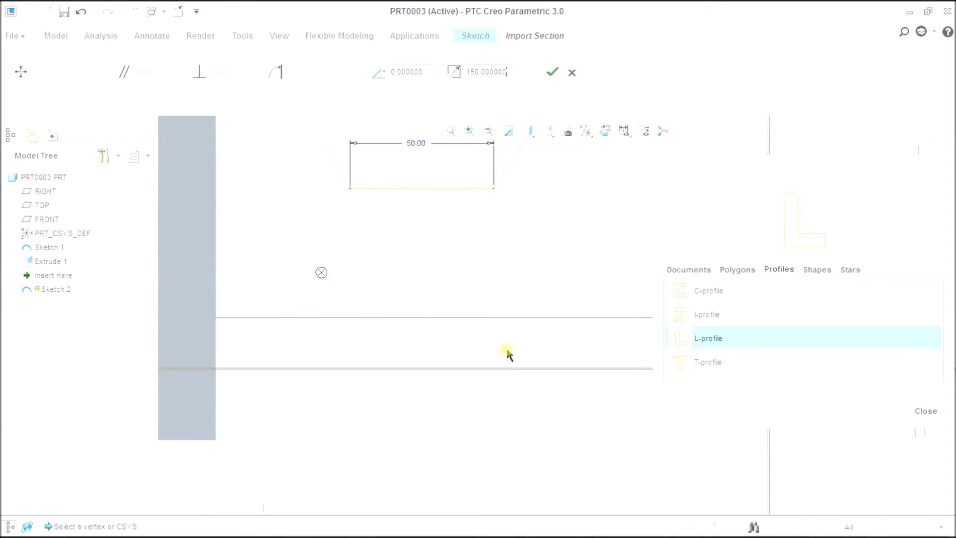
scroll(509, 352, down, 3)
scroll(509, 353, up, 2)
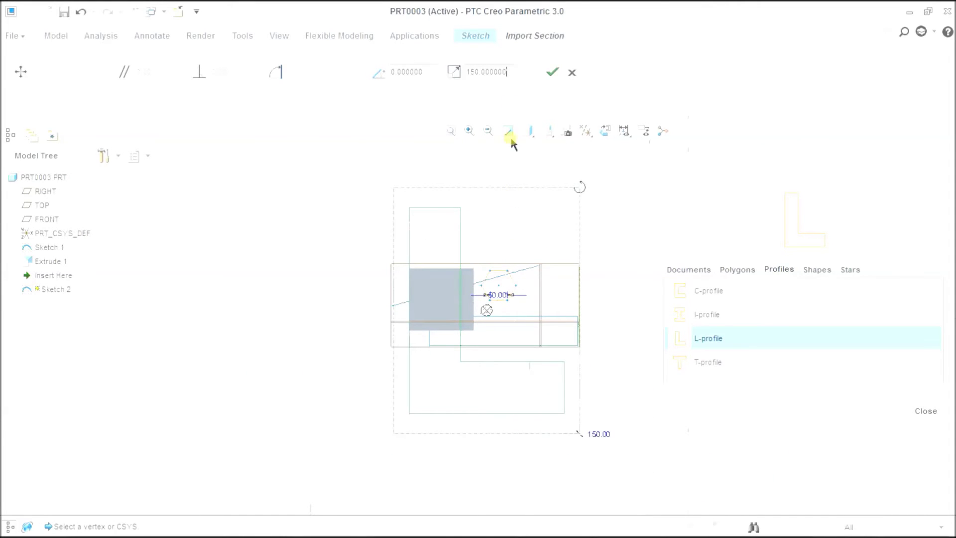
click(551, 72)
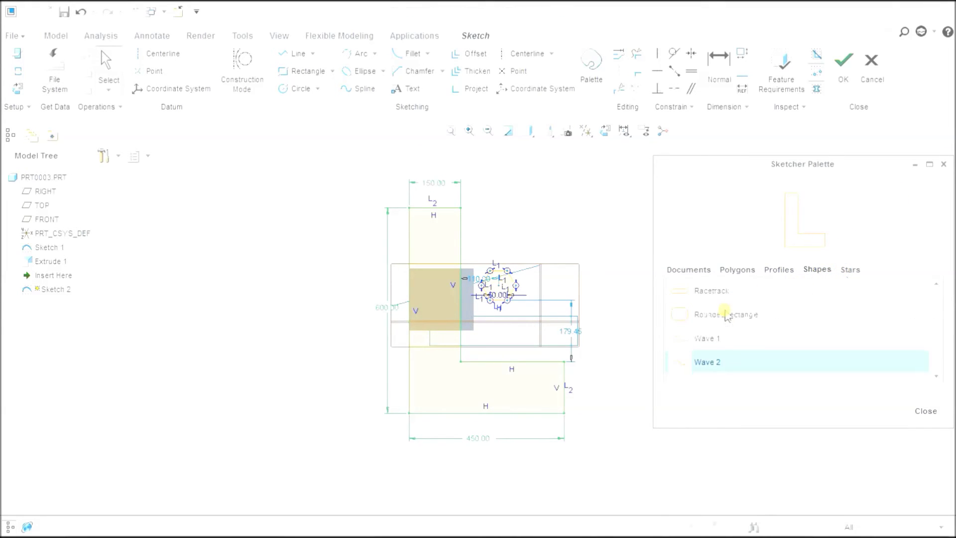
Place a rounded rectangle above the hexagon.
click(743, 315)
click(521, 249)
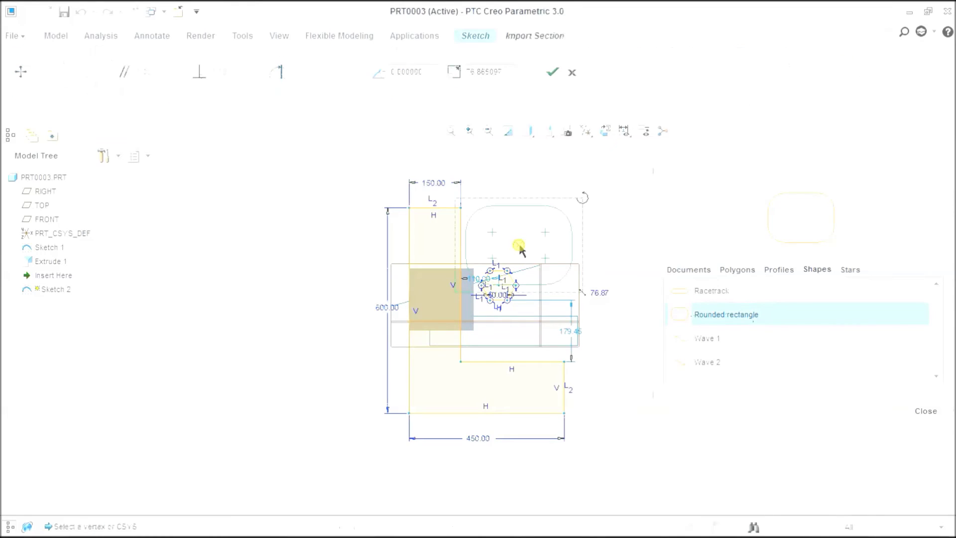
click(552, 72)
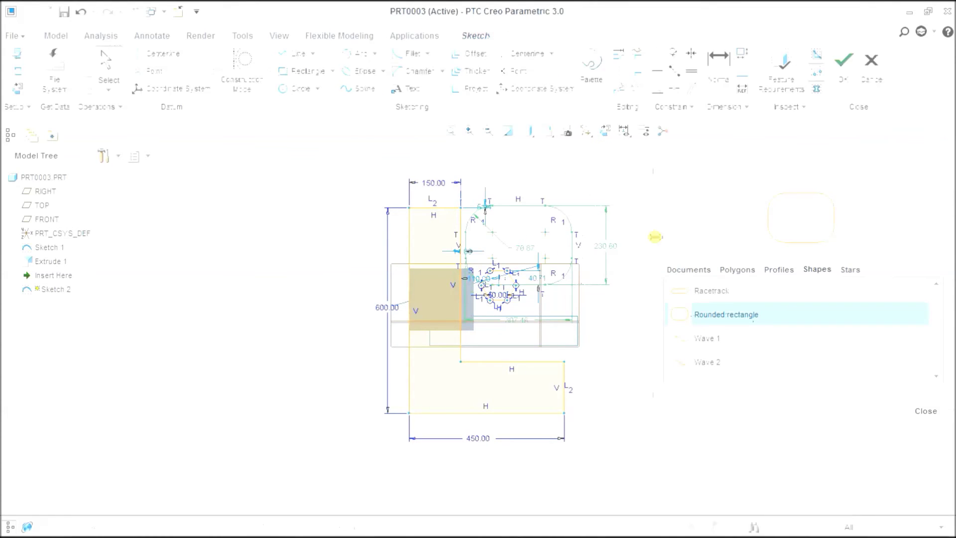
Place an enlarged racetrack shape near the top of the sketch.
click(706, 292)
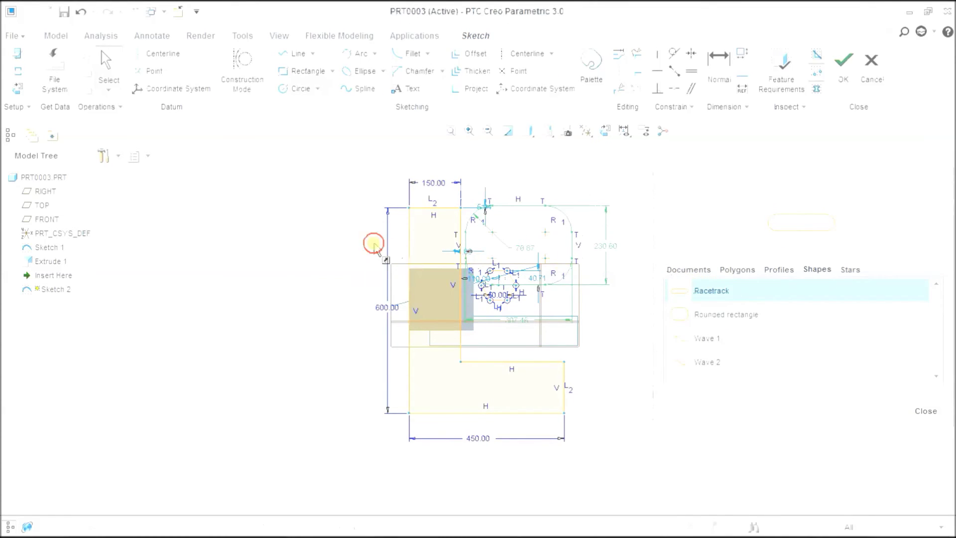
click(472, 240)
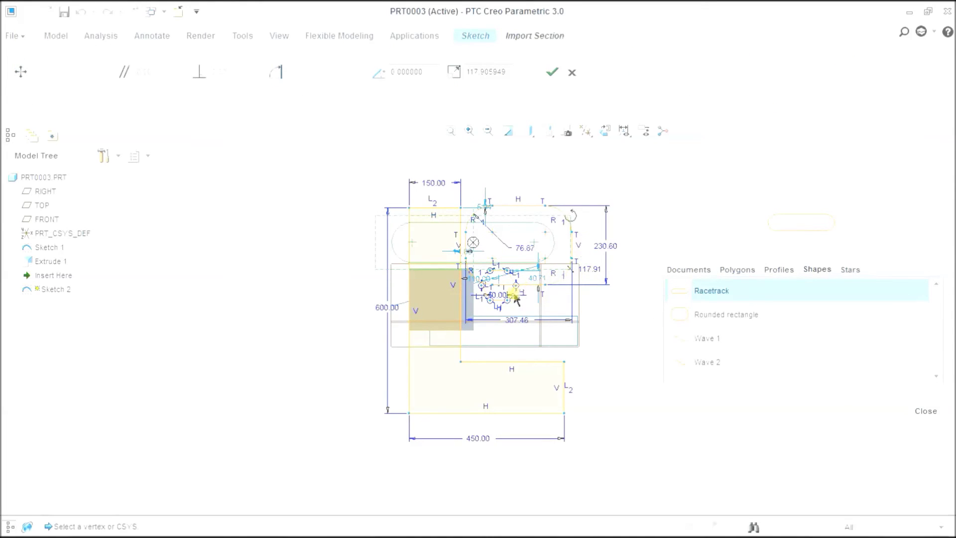
drag(577, 275, 615, 306)
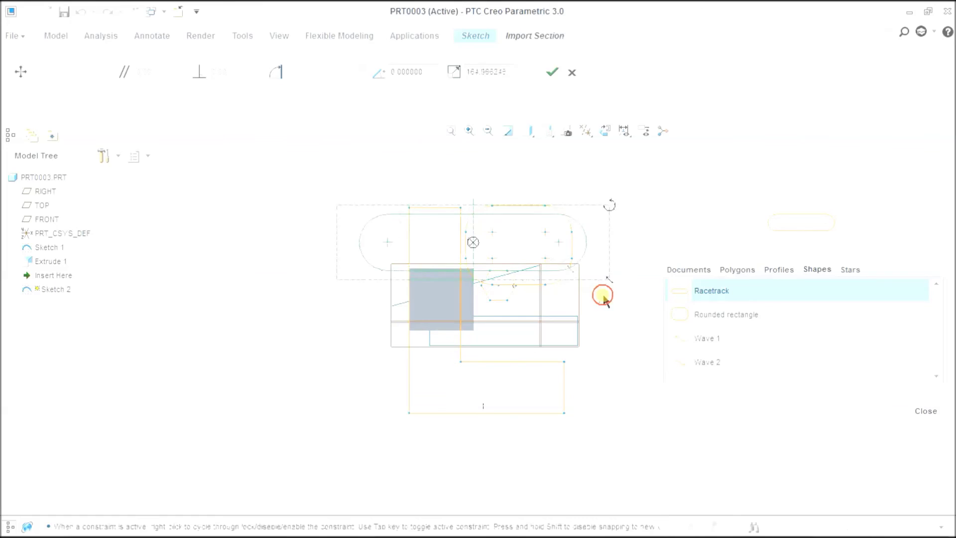
click(552, 72)
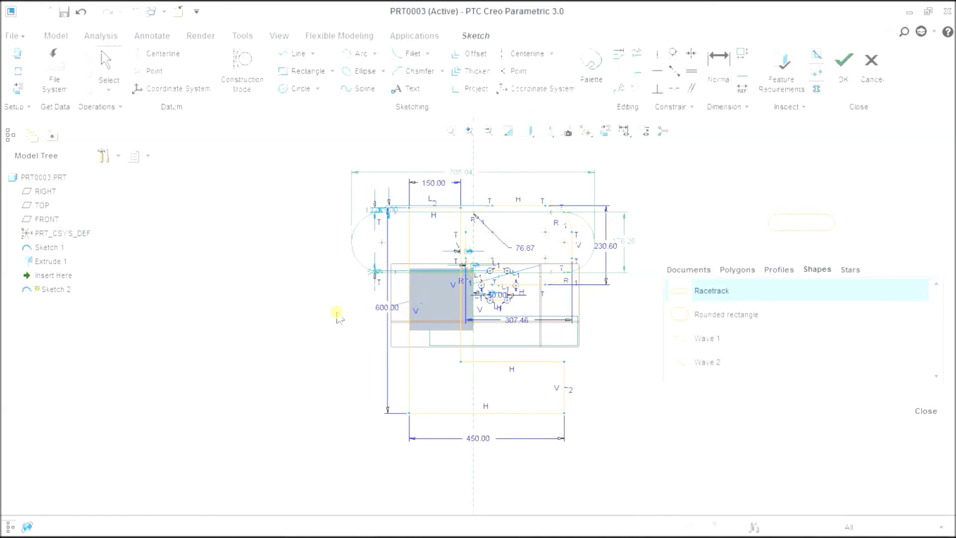